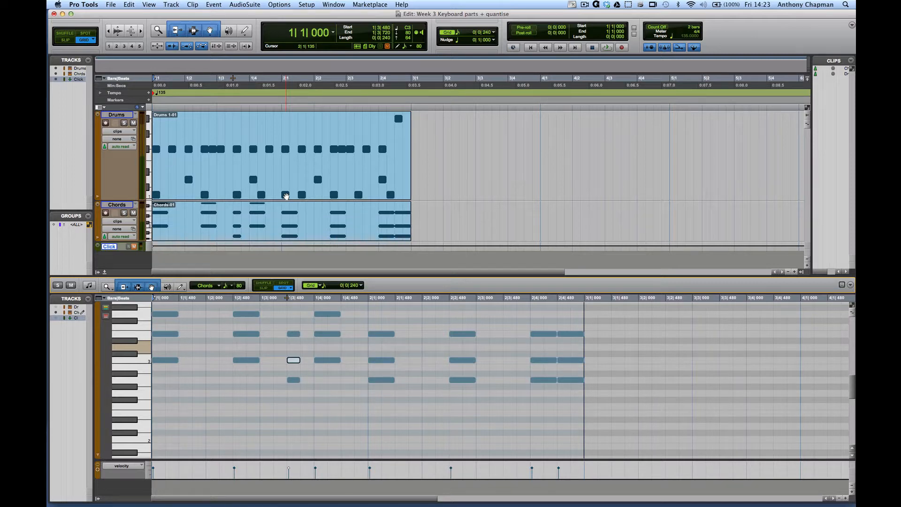
# Create one new stereo instrument track directly below the Chords track
pyautogui.click(117, 205)
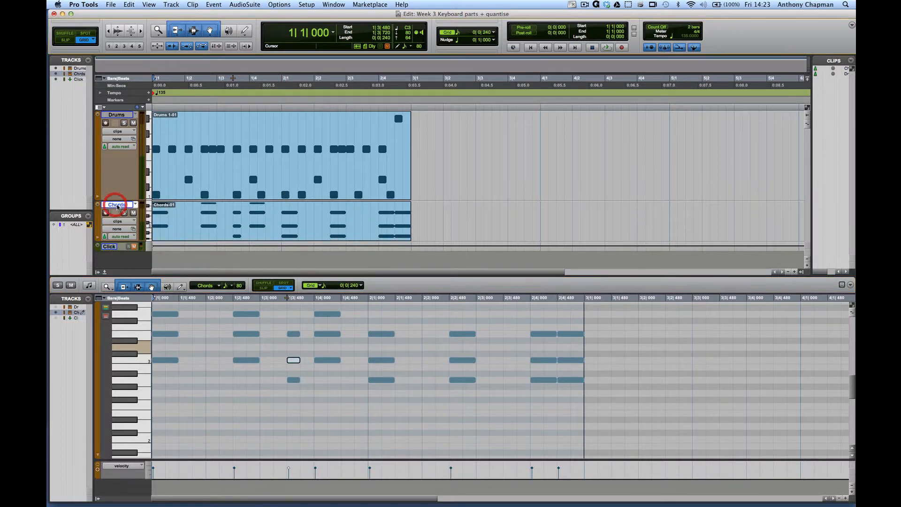
pyautogui.click(171, 5)
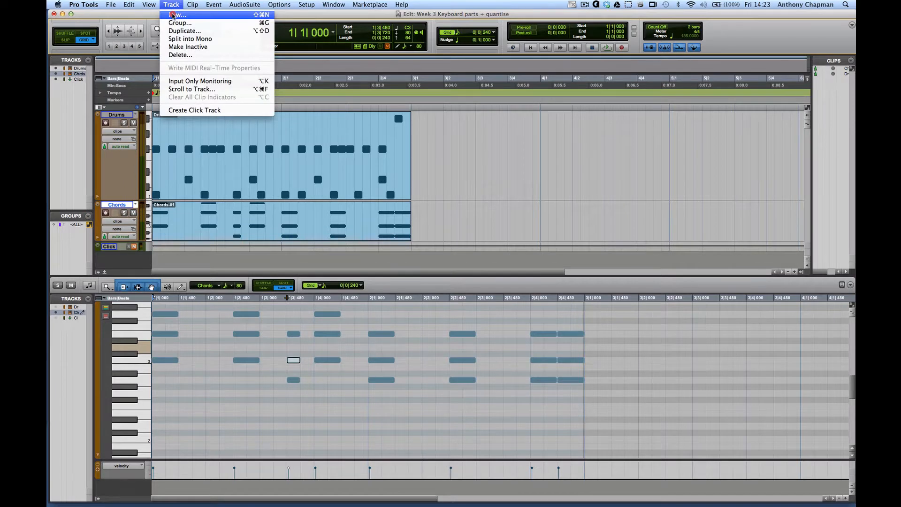
pyautogui.click(173, 16)
pyautogui.click(406, 178)
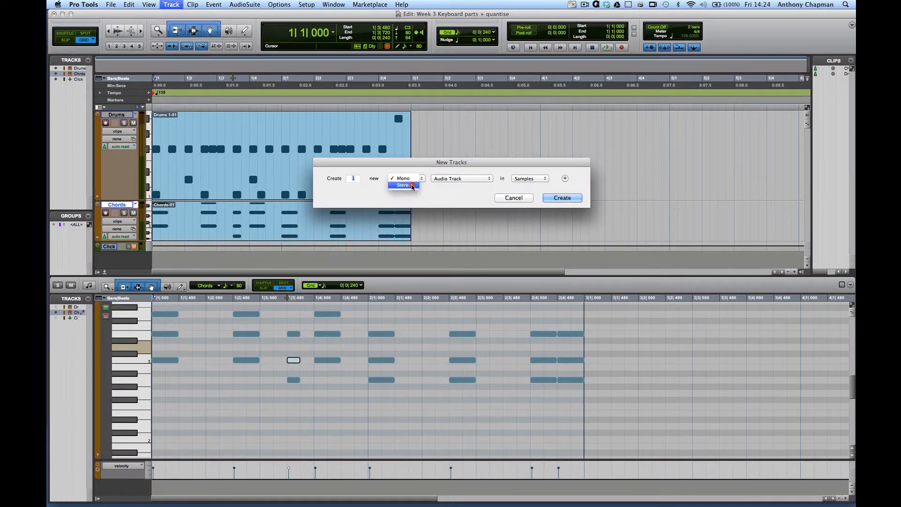
pyautogui.click(413, 186)
pyautogui.click(462, 178)
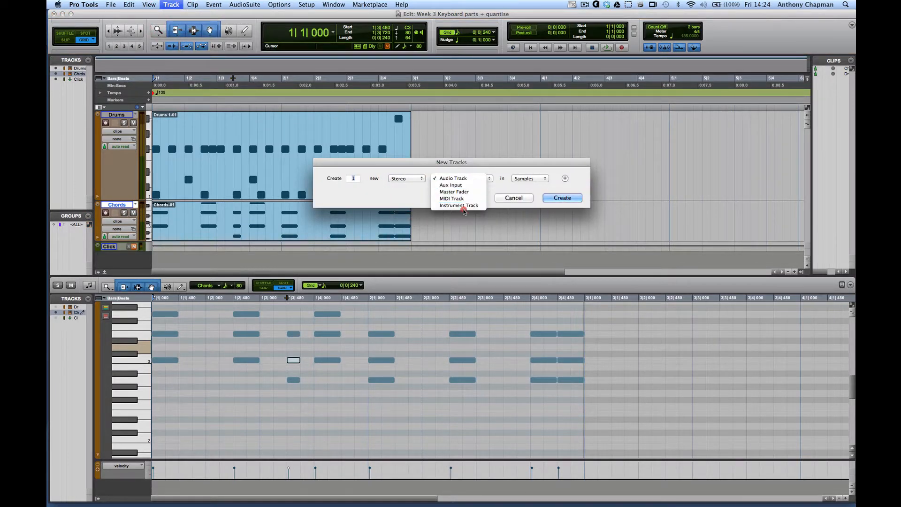
pyautogui.click(448, 205)
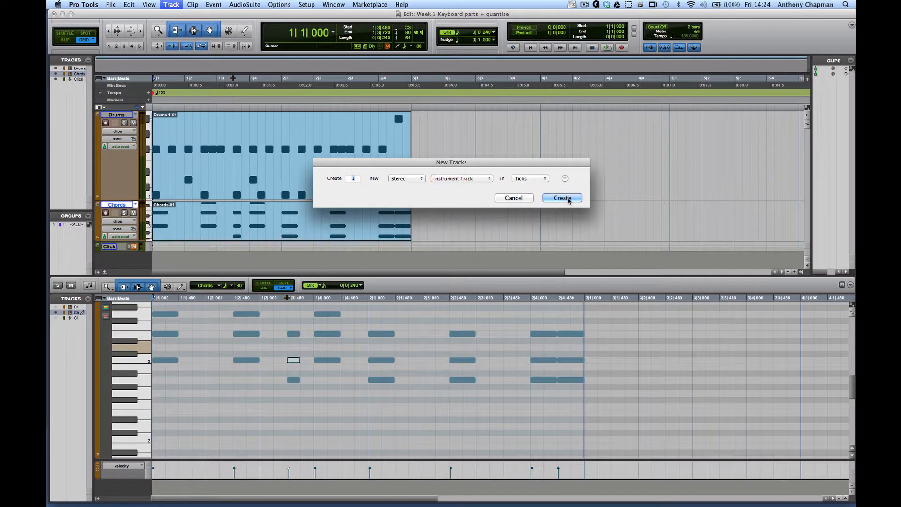
pyautogui.click(562, 197)
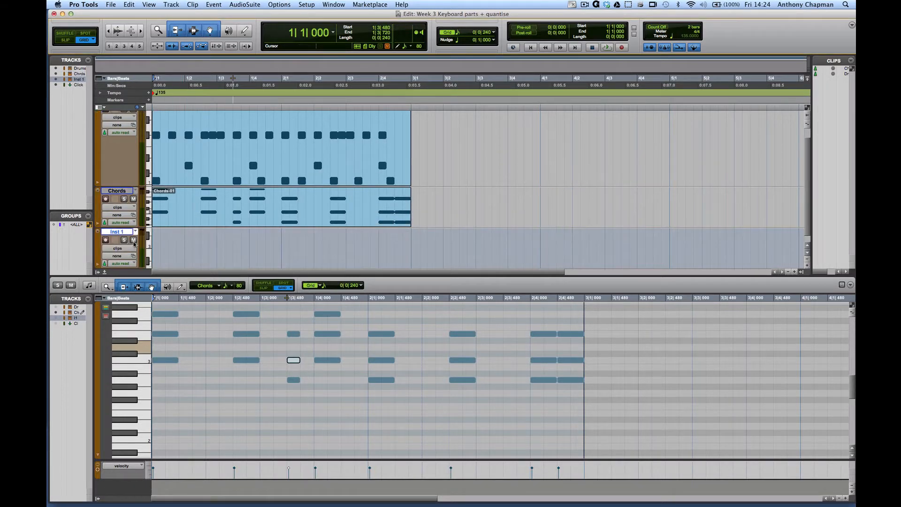
# Rename the new instrument track as bass
pyautogui.doubleClick(116, 231)
pyautogui.write('ba')
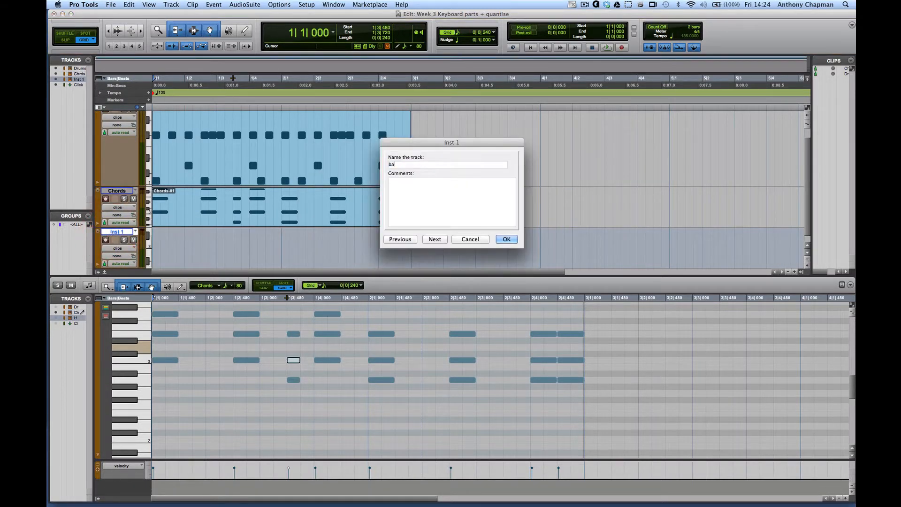
pyautogui.write('ss')
pyautogui.press('Return')
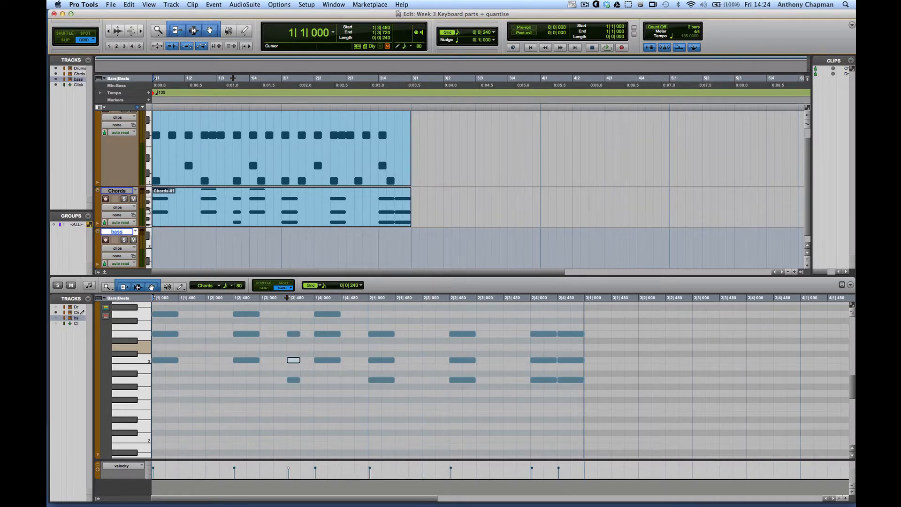
# Insert the stereo Xpand2 instrument in the bass track's first insert slot in the Mix window
pyautogui.press('super+equal')
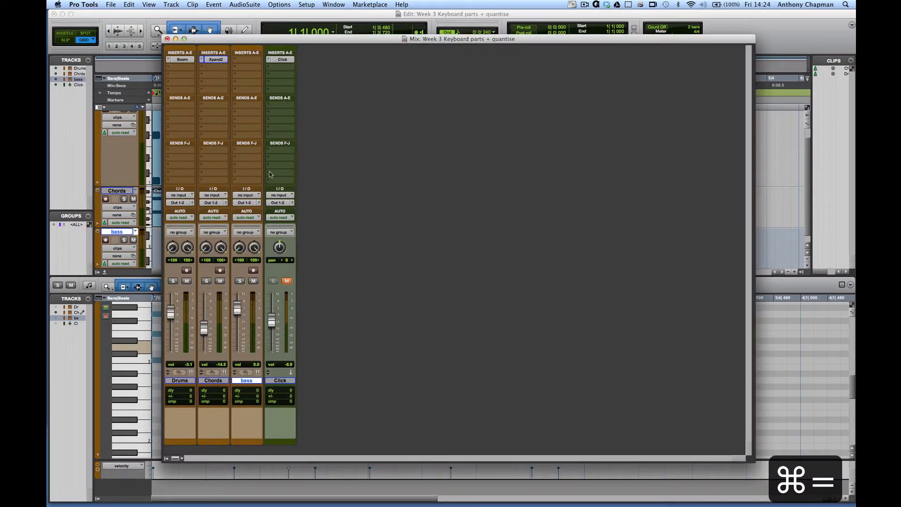
pyautogui.click(242, 58)
pyautogui.moveTo(277, 73)
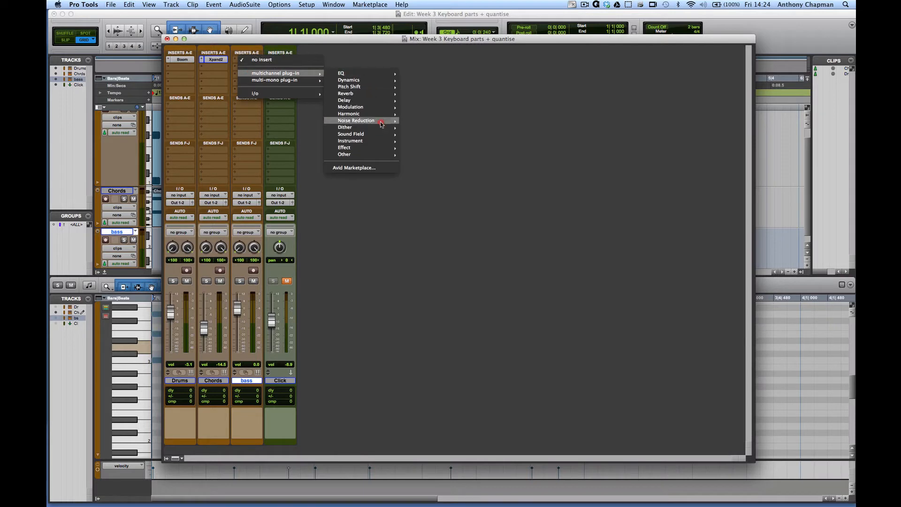
pyautogui.moveTo(382, 141)
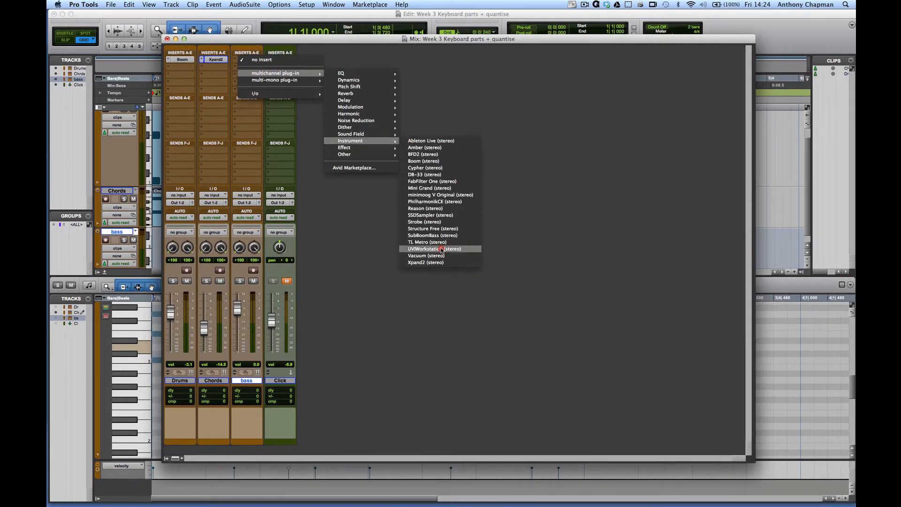
pyautogui.click(439, 262)
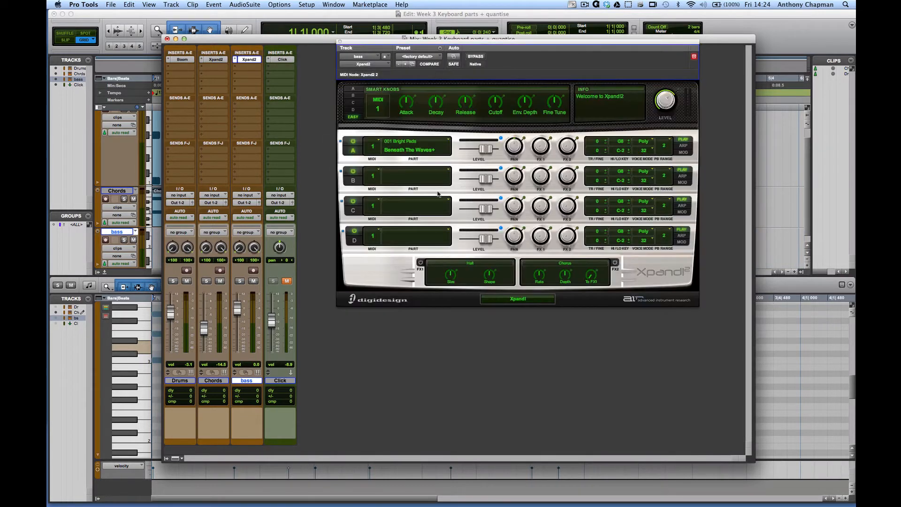
# Load the synth bass preset 02 Wide Unison Saw Bass in Xpand2 and lower the bass track's volume to -16.1 dB
pyautogui.click(414, 56)
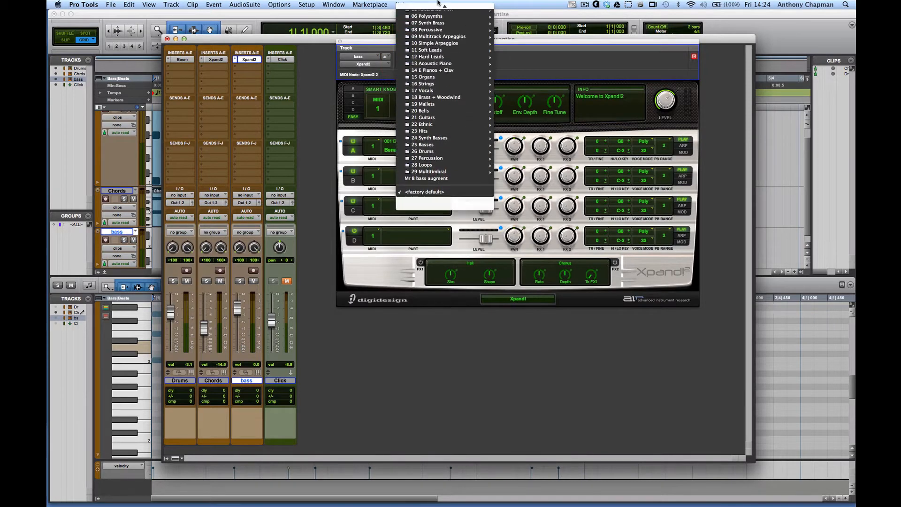
pyautogui.moveTo(465, 164)
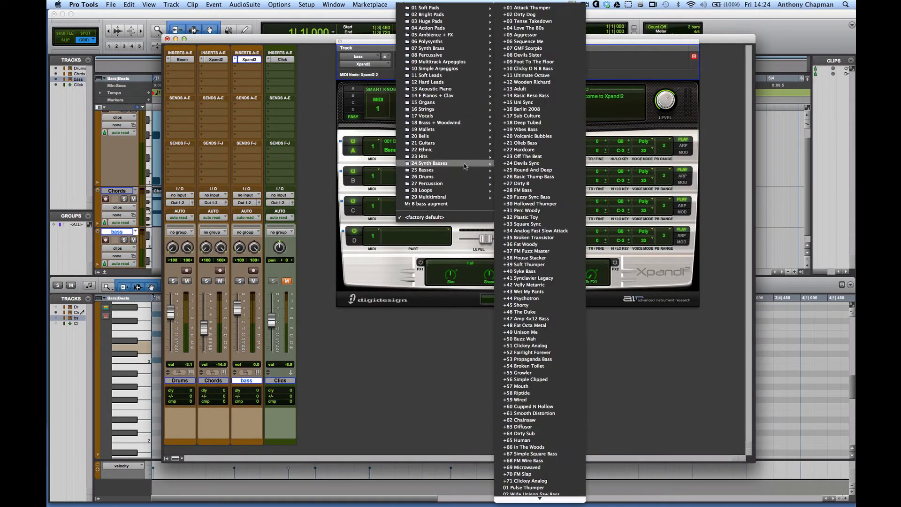
pyautogui.scroll(-10, 530, 380)
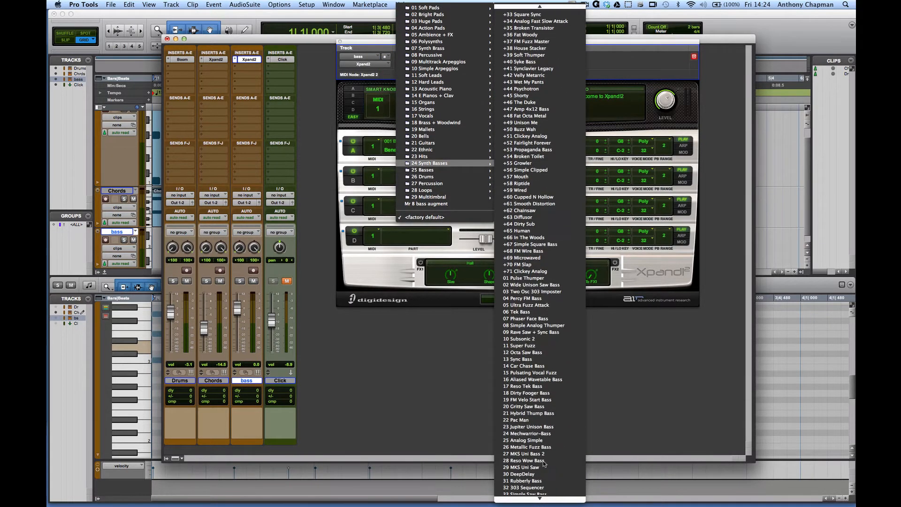
pyautogui.click(530, 285)
pyautogui.moveTo(237, 310); pyautogui.dragTo(235, 334)
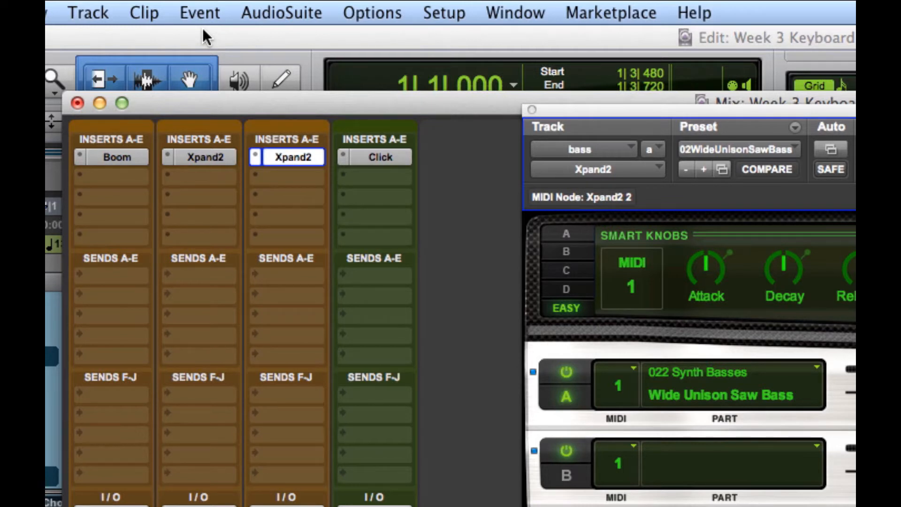
# Open the Input Quantize event operation and enable input quantizing, keeping the 1/16 note grid
pyautogui.click(211, 13)
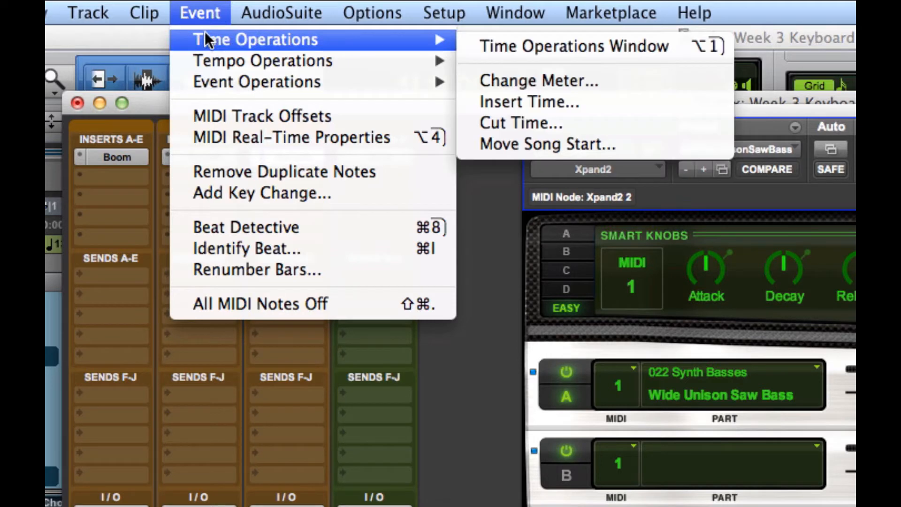
pyautogui.moveTo(203, 63)
pyautogui.moveTo(200, 78)
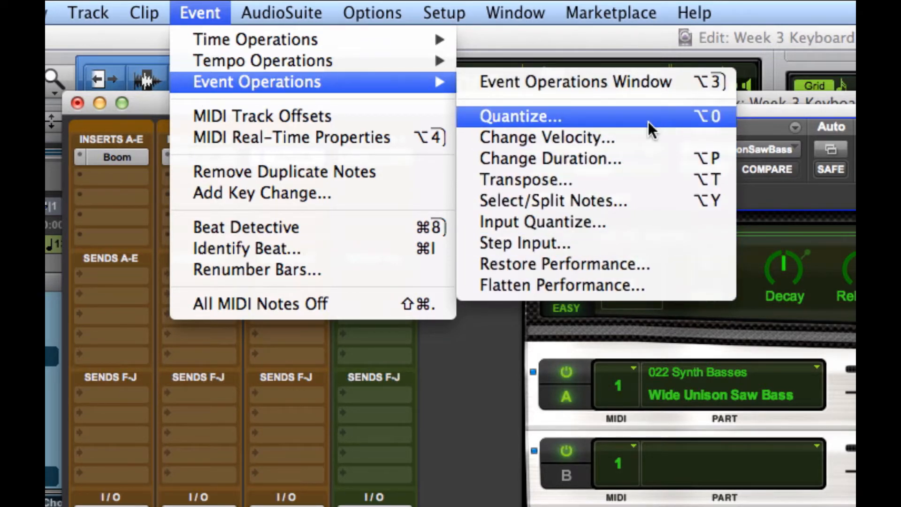
pyautogui.click(605, 223)
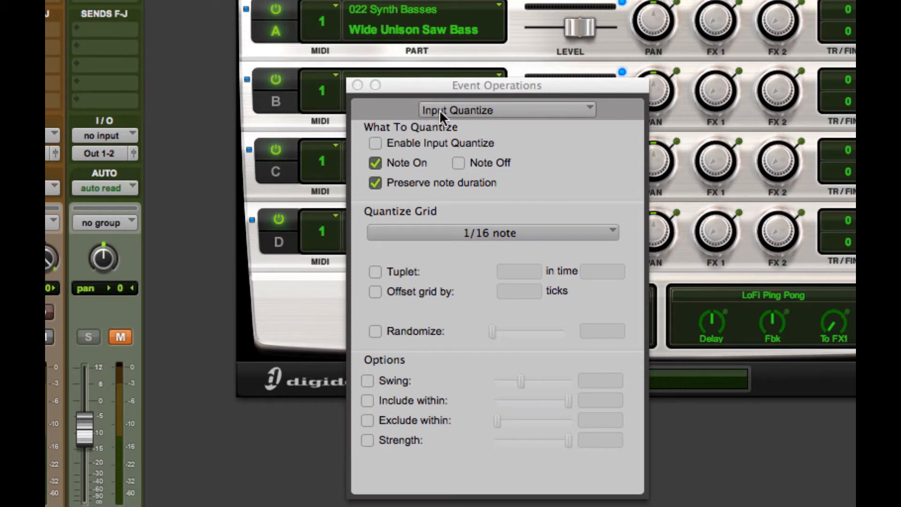
pyautogui.click(506, 108)
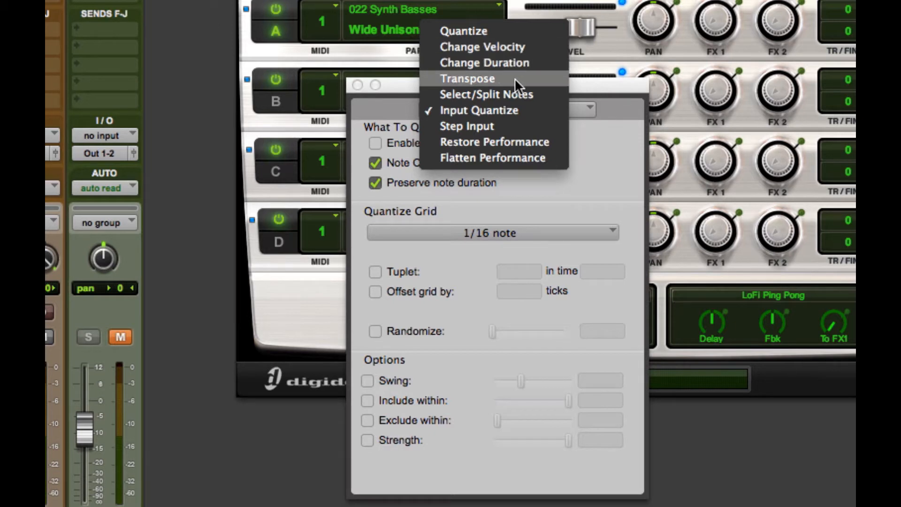
pyautogui.click(605, 86)
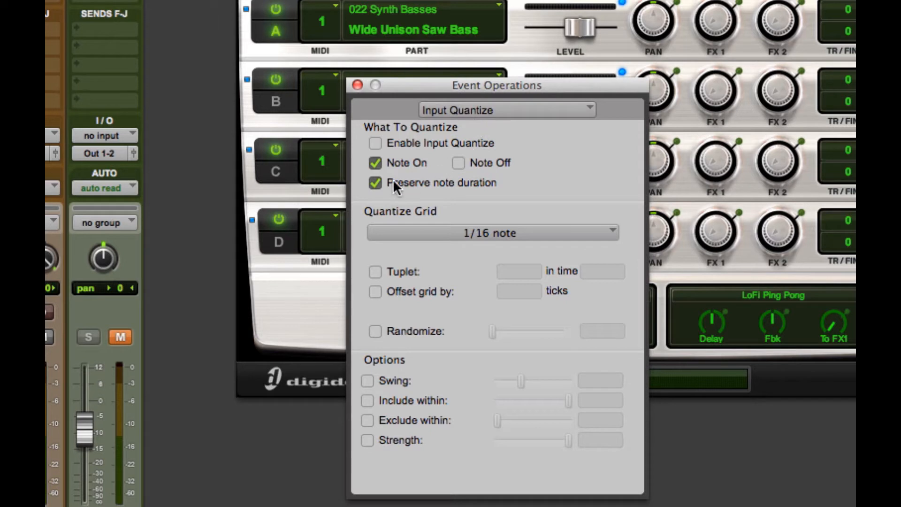
pyautogui.click(375, 143)
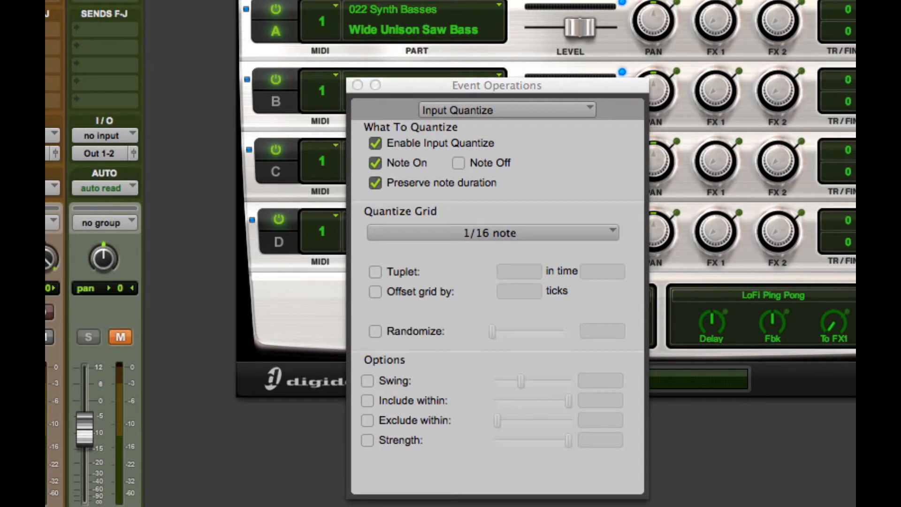
# Close the Xpand2 window and return to the Edit window, moving the Event Operations window clear of the bass track
pyautogui.click(448, 88)
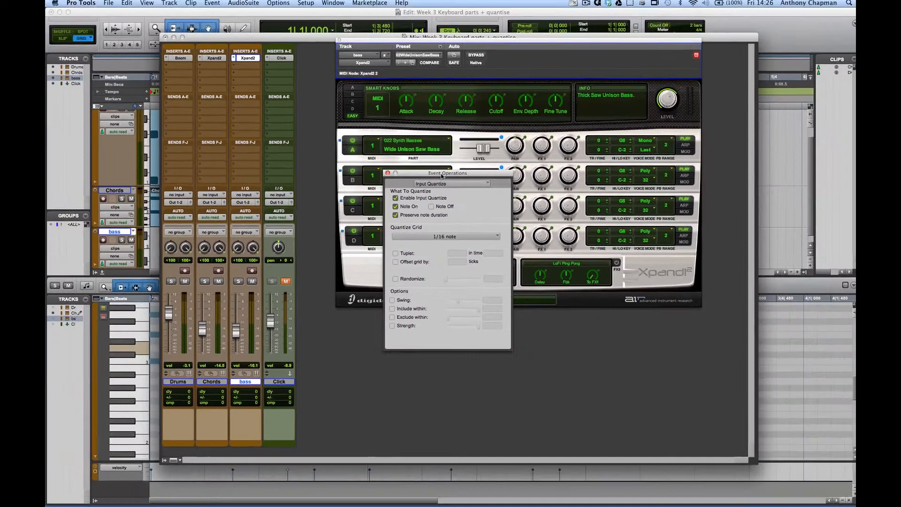
pyautogui.moveTo(453, 146); pyautogui.dragTo(467, 184)
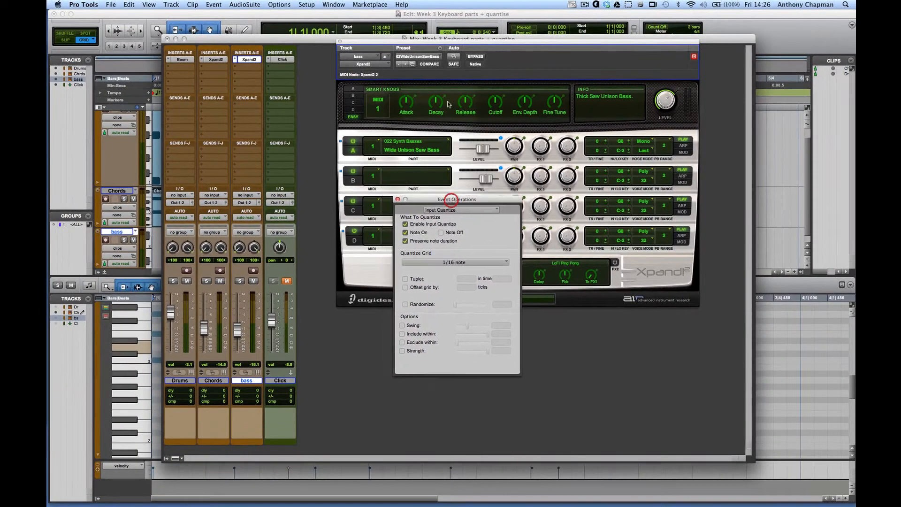
pyautogui.click(340, 42)
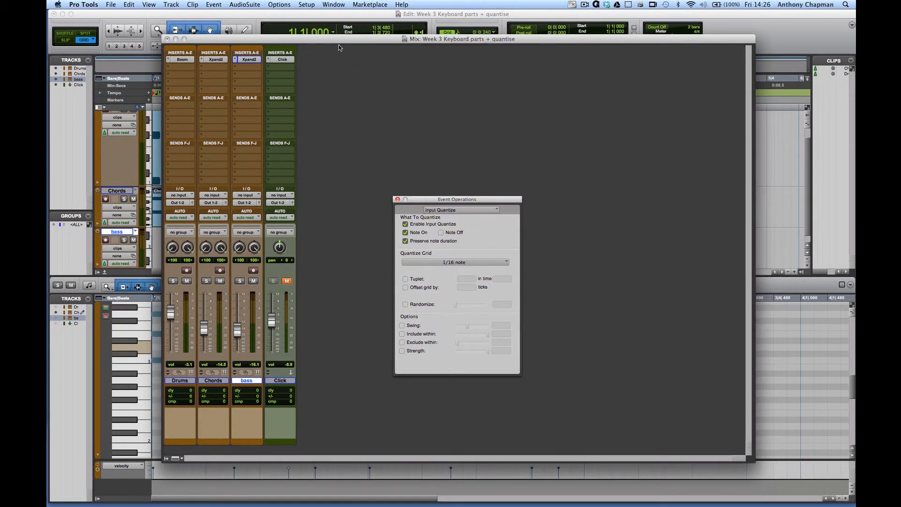
pyautogui.press('super+equal')
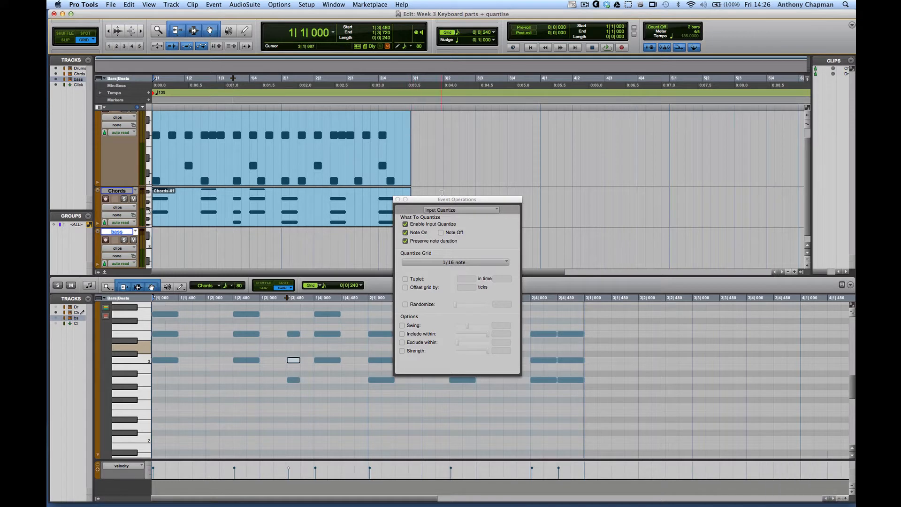
pyautogui.moveTo(444, 199); pyautogui.dragTo(470, 114)
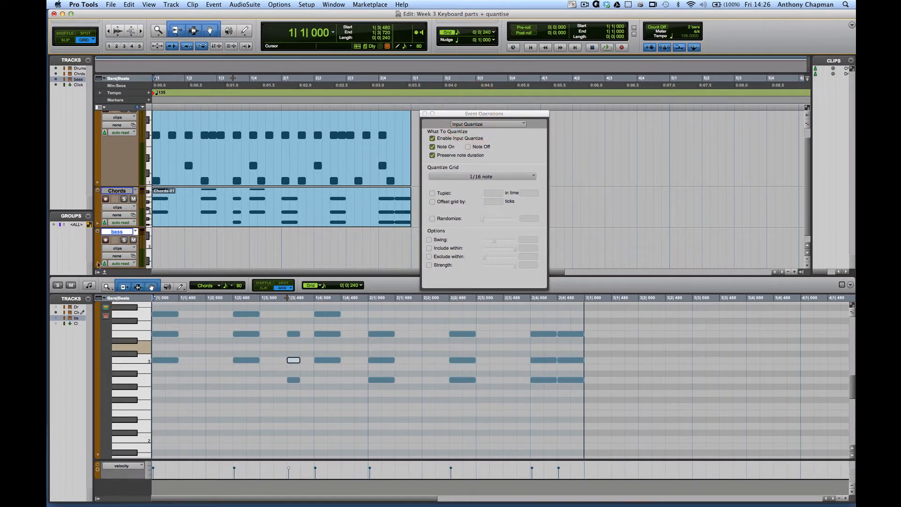
# Arm the bass track and record a MIDI bass line from bar 1 with input quantize active
pyautogui.click(105, 240)
pyautogui.press('super+space')
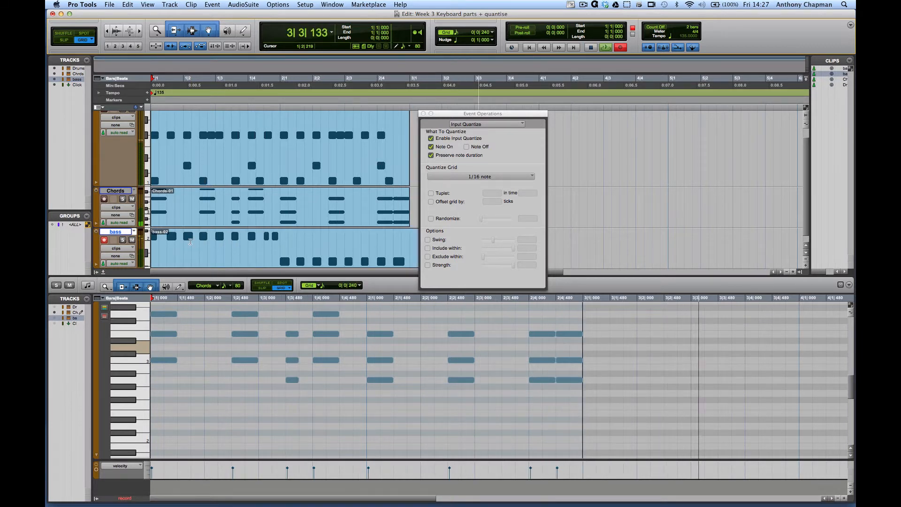
pyautogui.press('space')
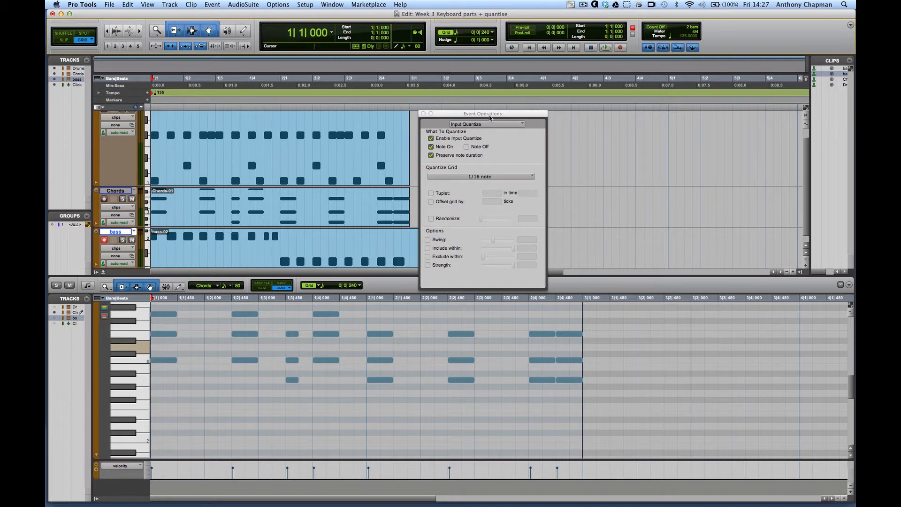
# Close the Event Operations window and trim the end of the recorded bass clip back to the start of bar 3
pyautogui.moveTo(490, 117); pyautogui.dragTo(539, 92)
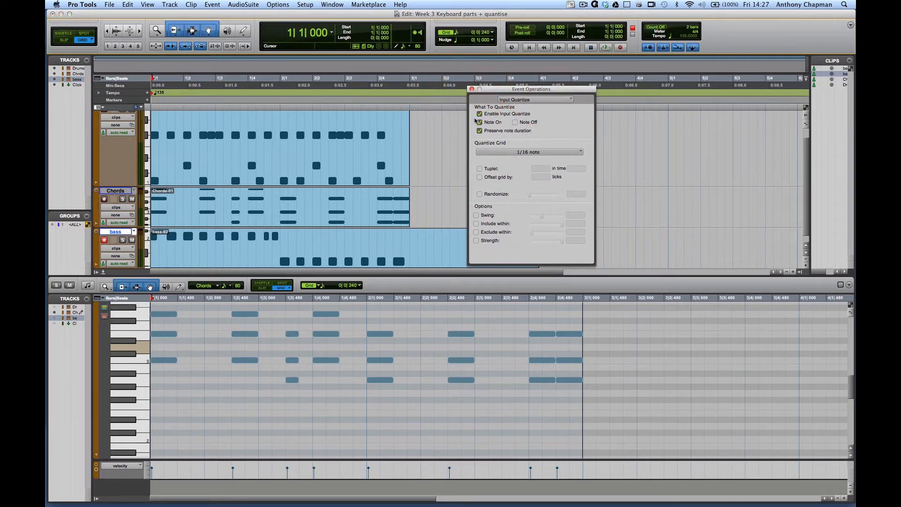
pyautogui.click(472, 89)
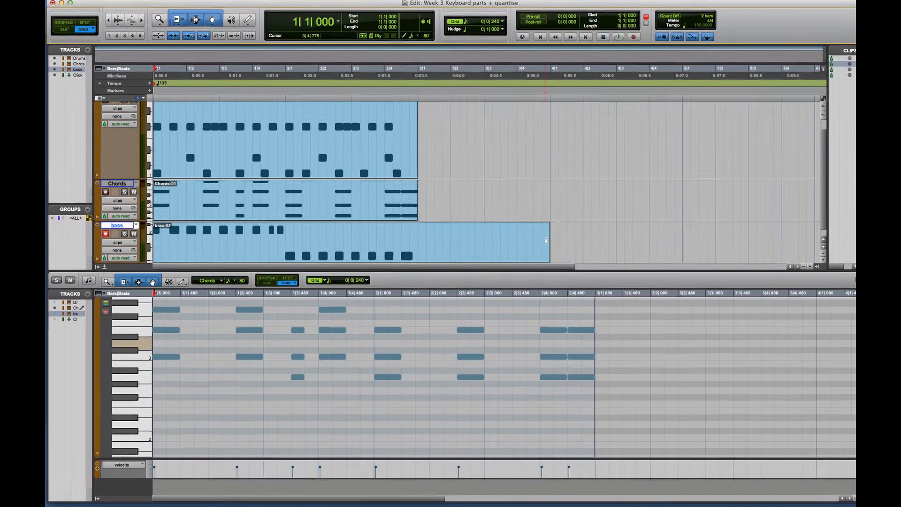
pyautogui.click(457, 246)
pyautogui.moveTo(542, 192); pyautogui.dragTo(494, 198)
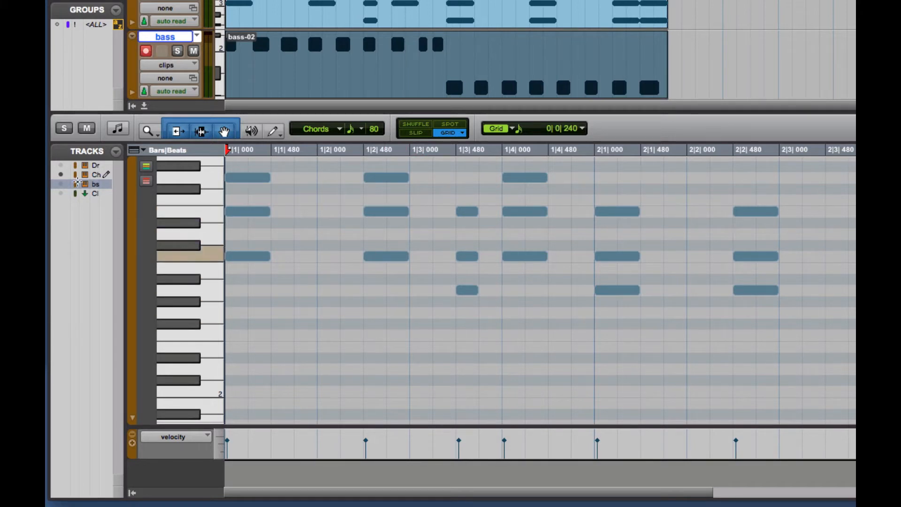
# Show only the bass track's notes in the MIDI editor, with the Drums and Chords tracks hidden
pyautogui.click(61, 175)
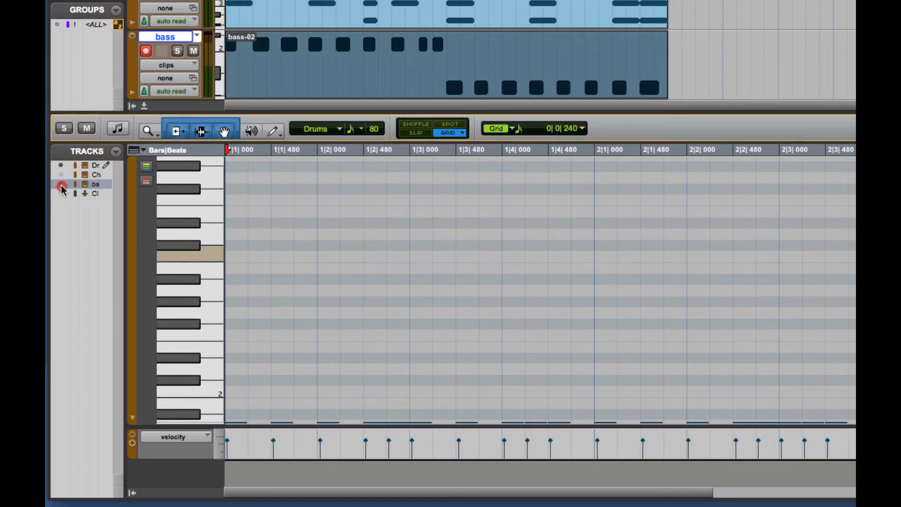
pyautogui.click(61, 183)
pyautogui.click(60, 165)
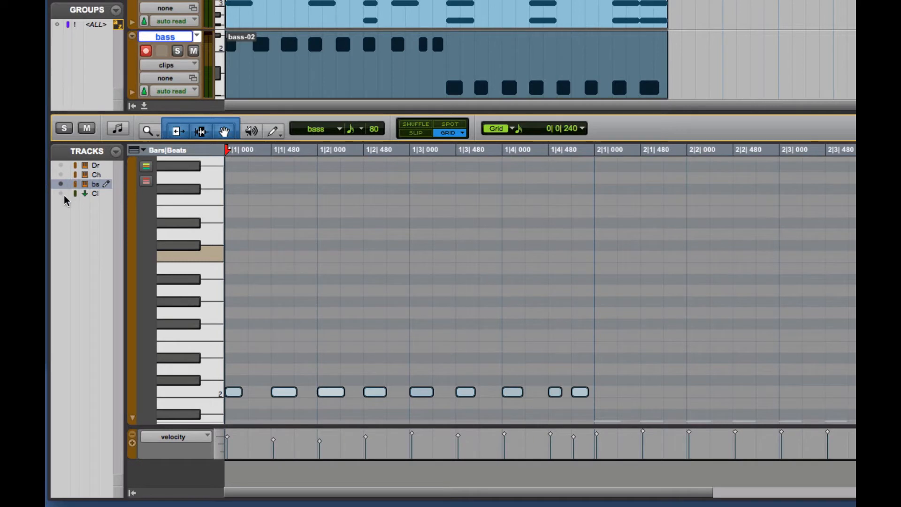
pyautogui.scroll(-5, 463, 294)
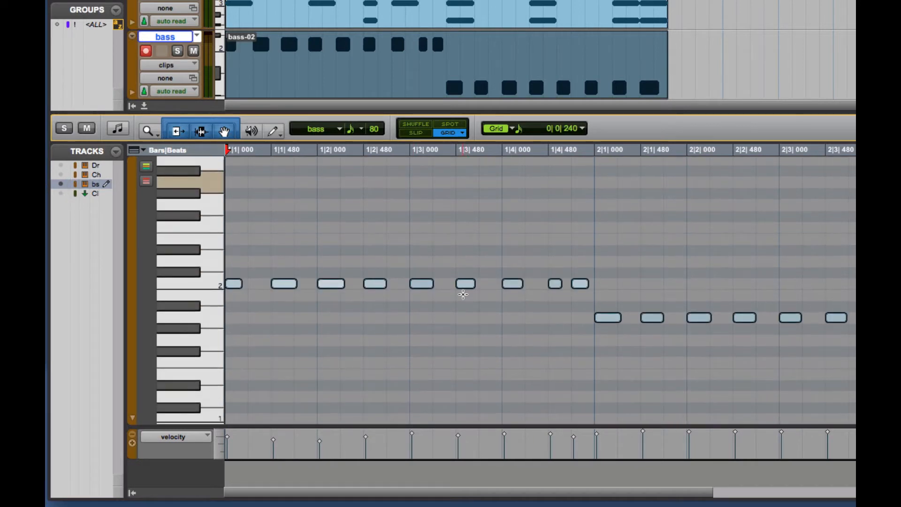
# Examine how the quantized bass notes line up with the grid and play the session from bar 1 several times
pyautogui.scroll(2, 463, 295)
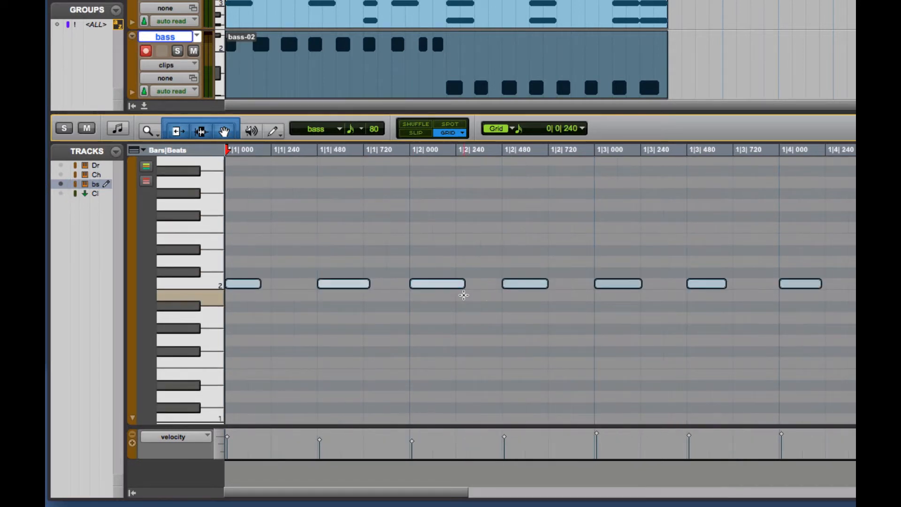
pyautogui.hscroll(5, 463, 293)
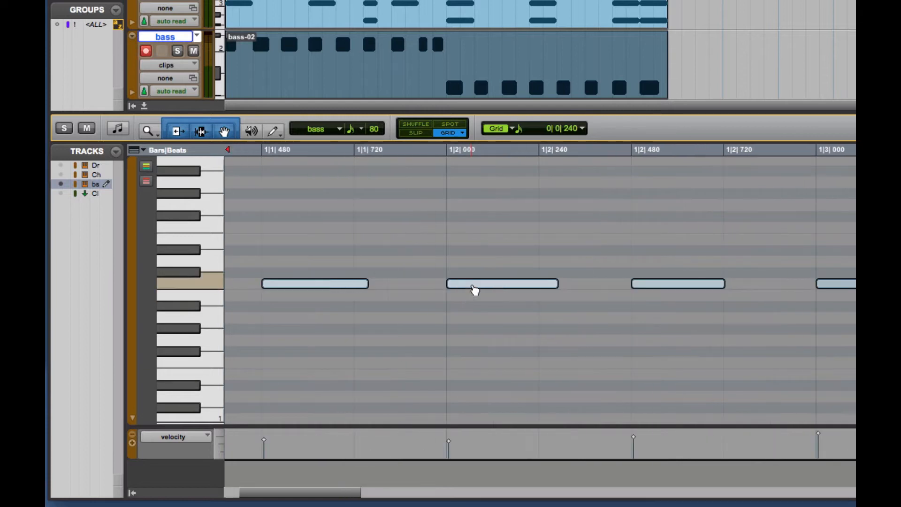
pyautogui.hscroll(1, 475, 288)
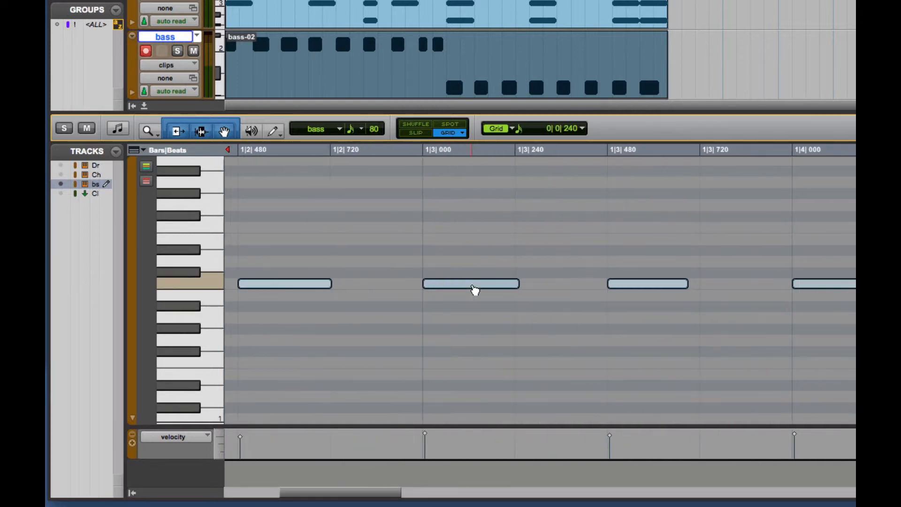
pyautogui.hscroll(-6, 533, 277)
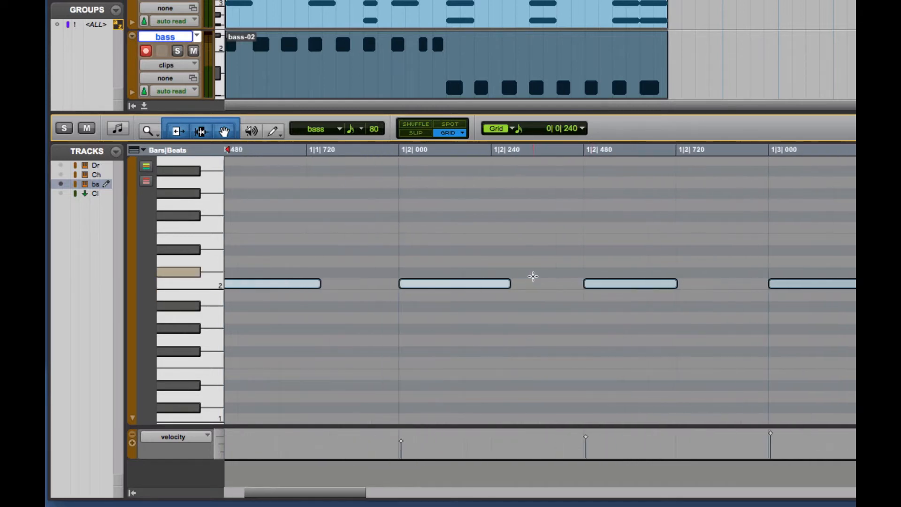
pyautogui.press('space')
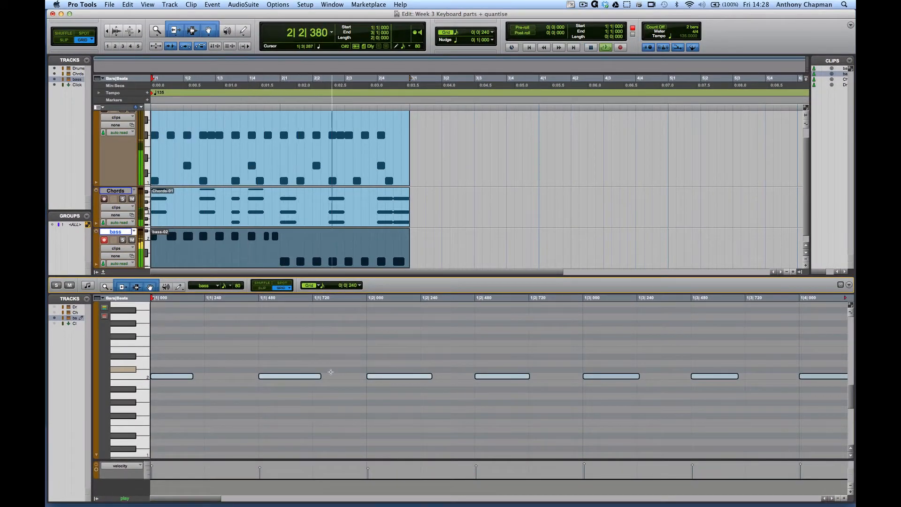
pyautogui.press('space')
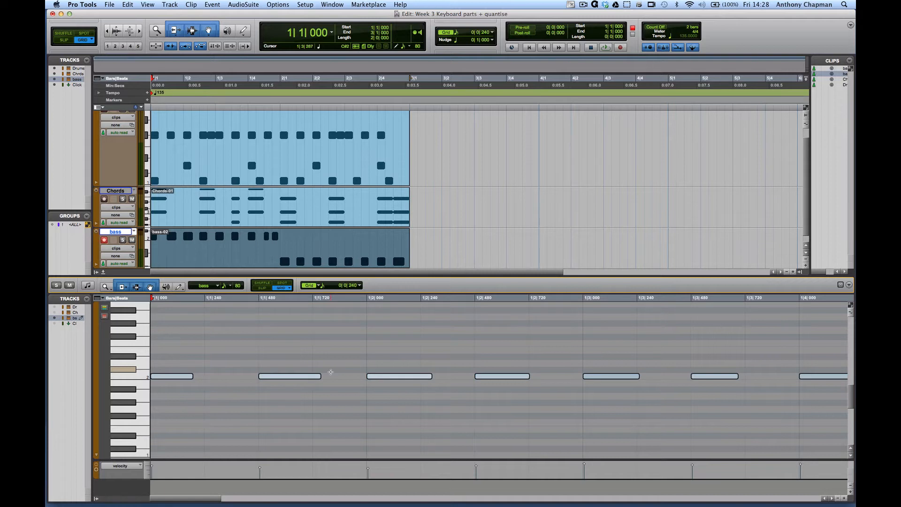
pyautogui.press('space')
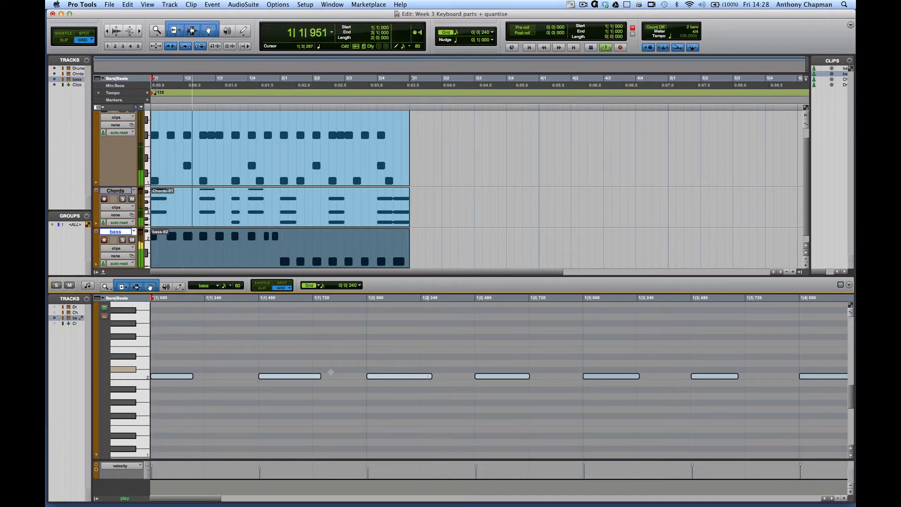
pyautogui.press('space')
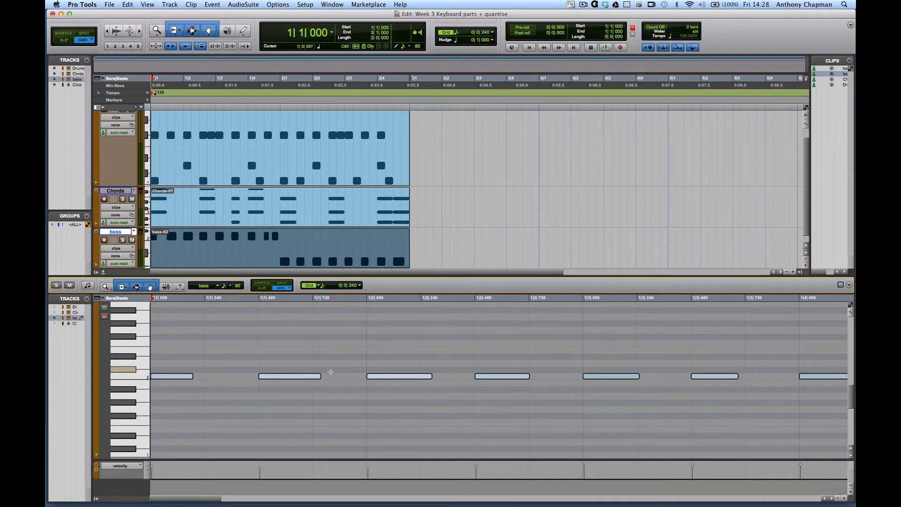
pyautogui.press('space')
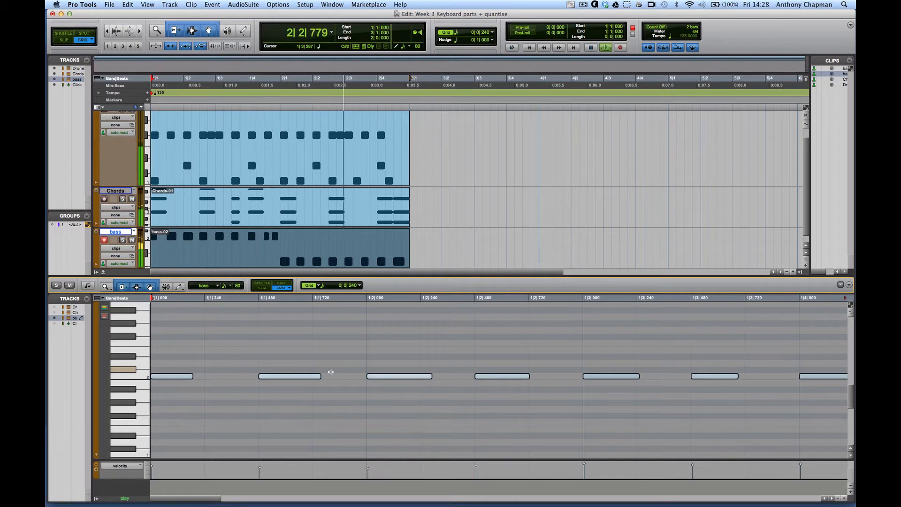
pyautogui.press('space')
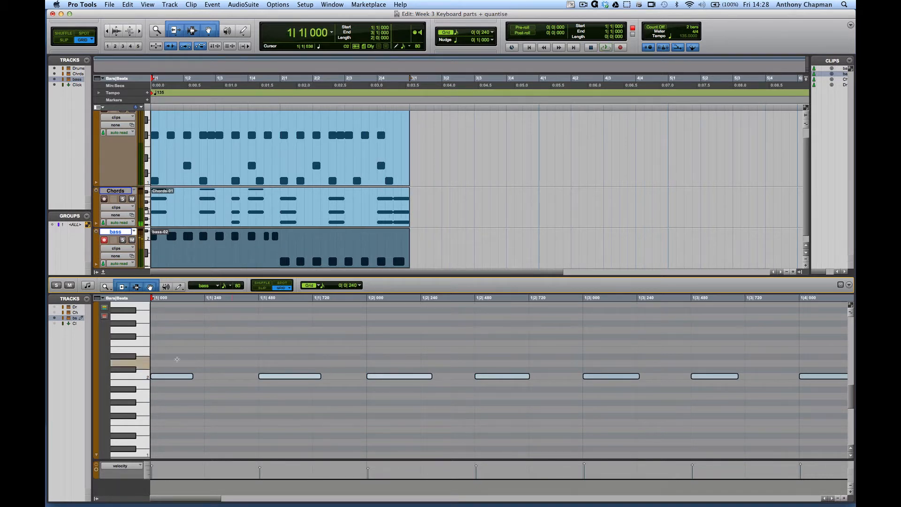
# Move the last bass note, at 2|4|480, down to G1 in the MIDI editor
pyautogui.hscroll(5, 360, 383)
pyautogui.hscroll(10, 360, 383)
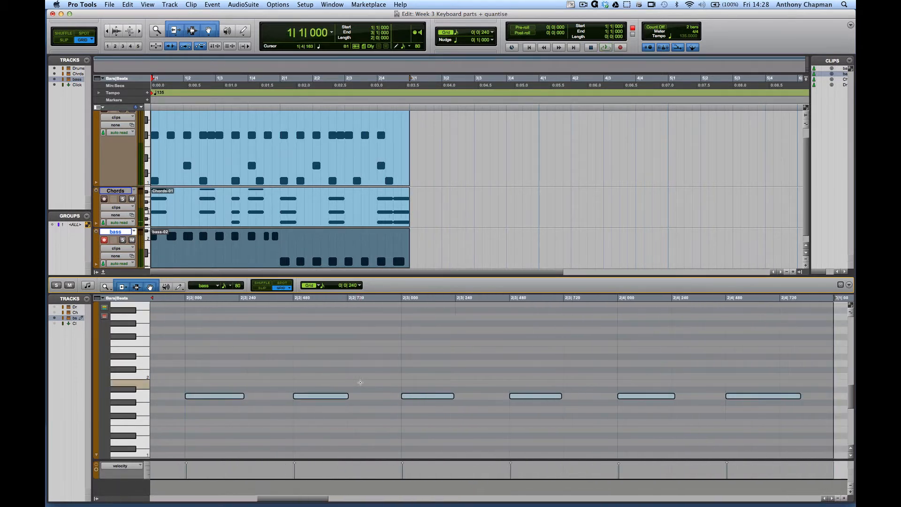
pyautogui.click(457, 370)
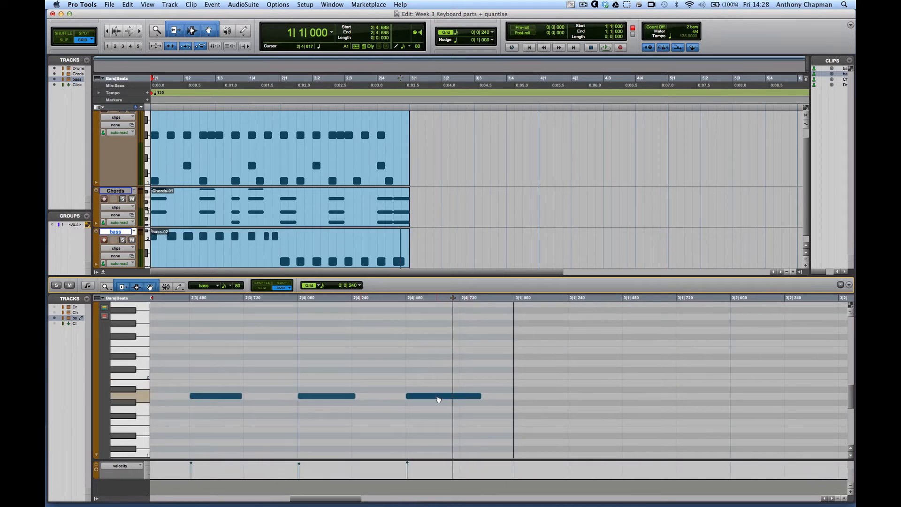
pyautogui.click(437, 398)
pyautogui.moveTo(436, 402); pyautogui.dragTo(435, 409)
pyautogui.click(434, 408)
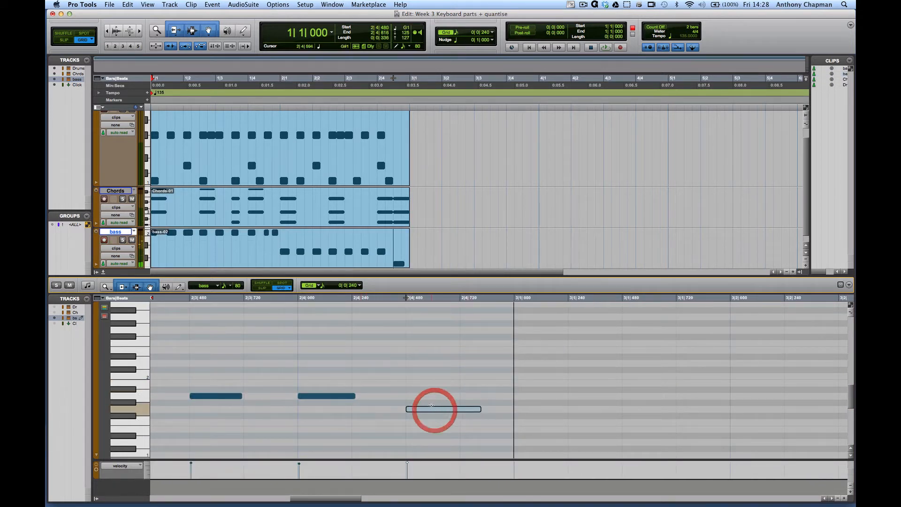
# Play back the session with the edited bass clip, selecting bar 1 to bar 3 on the timeline as the playback range
pyautogui.press('space')
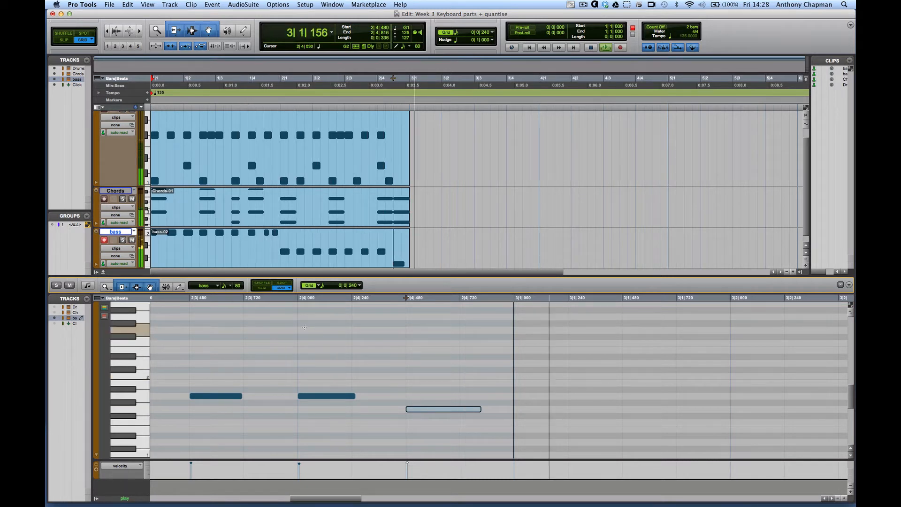
pyautogui.press('space')
pyautogui.click(355, 264)
pyautogui.press('space')
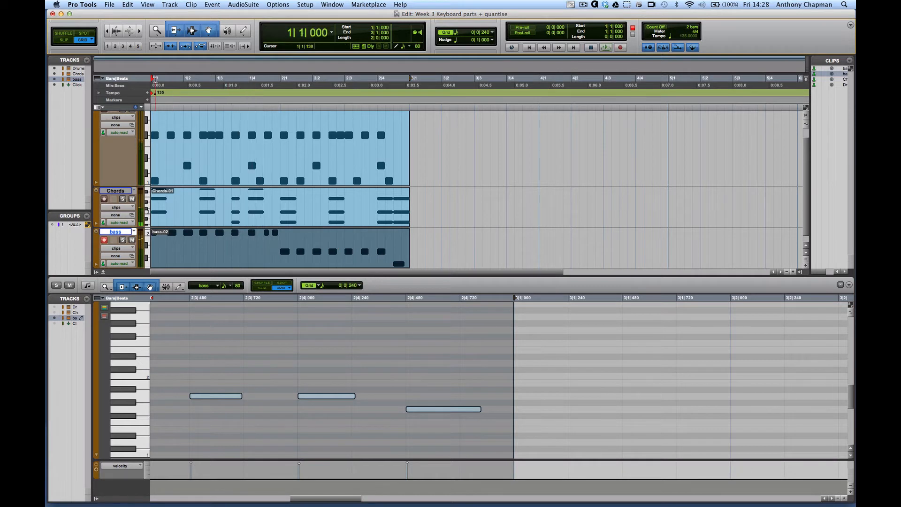
pyautogui.moveTo(164, 78); pyautogui.dragTo(410, 82)
pyautogui.press('space')
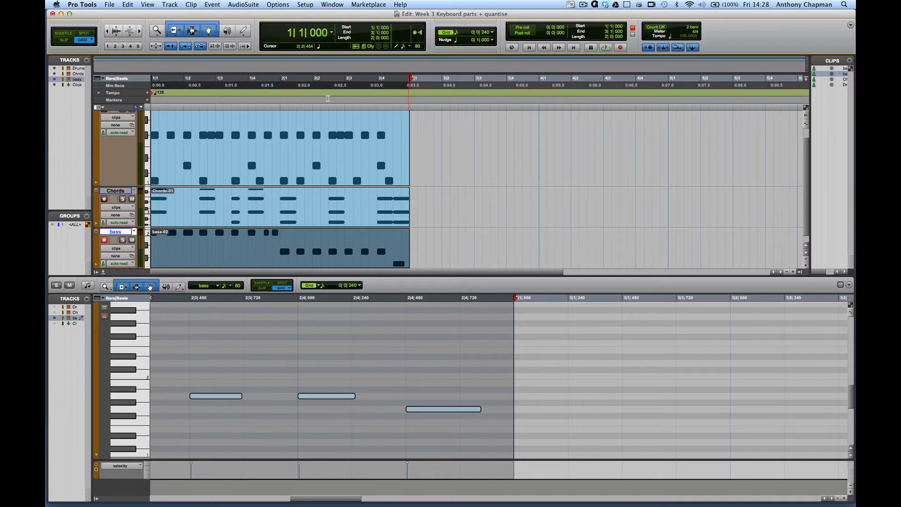
# Open the Input Quantize settings in the Event Operations window and disable input quantize
pyautogui.scroll(-1, 316, 115)
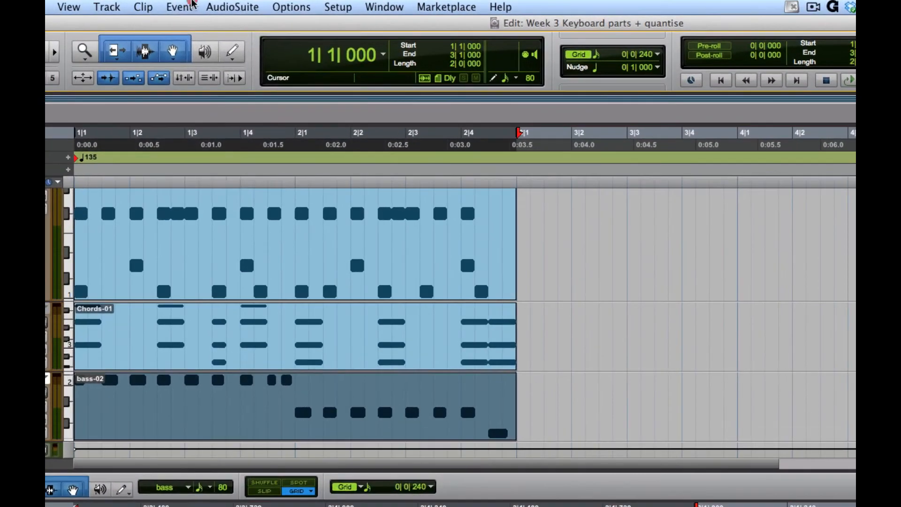
pyautogui.click(212, 5)
pyautogui.moveTo(259, 51)
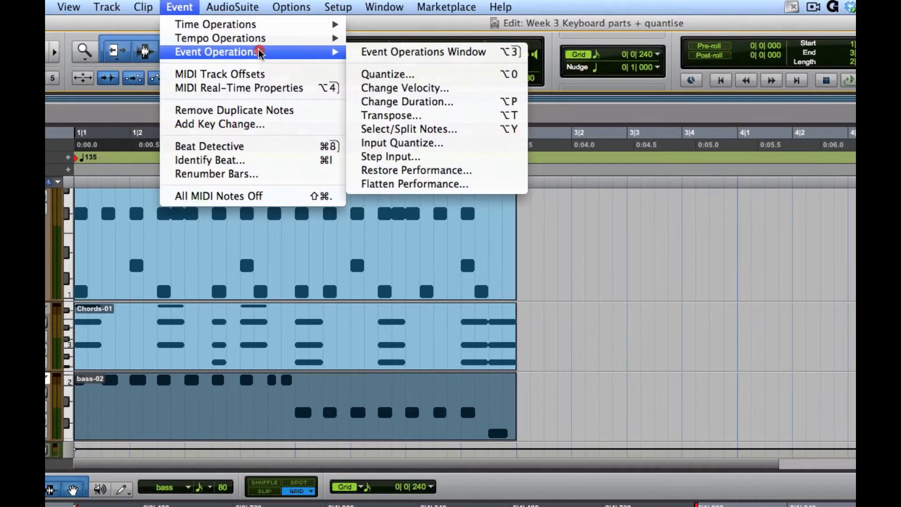
pyautogui.click(403, 142)
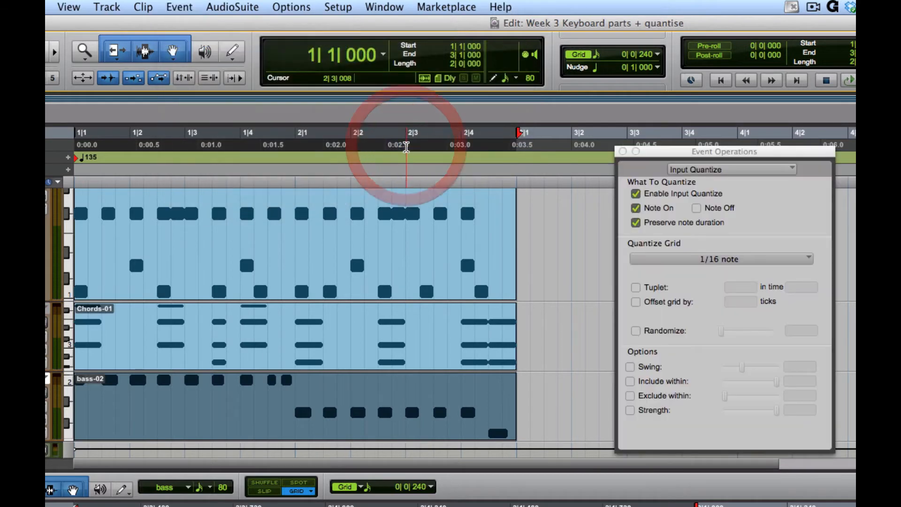
pyautogui.click(635, 193)
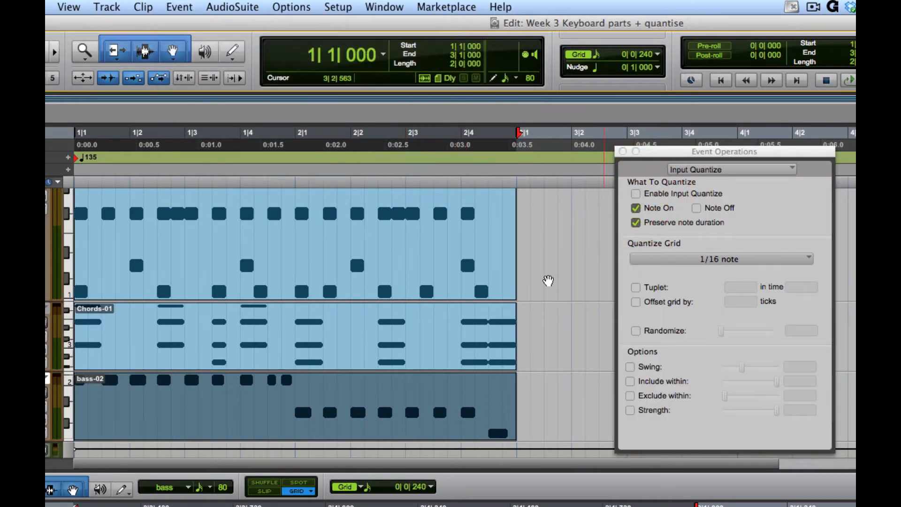
# Delete the quantized bass clip and record a replacement bass line from bar 1 without input quantize
pyautogui.click(527, 413)
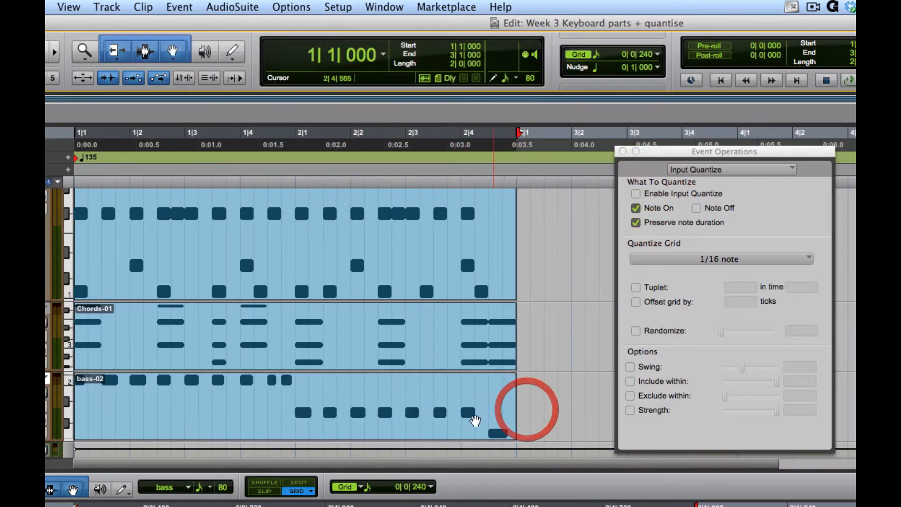
pyautogui.click(450, 416)
pyautogui.press('Delete')
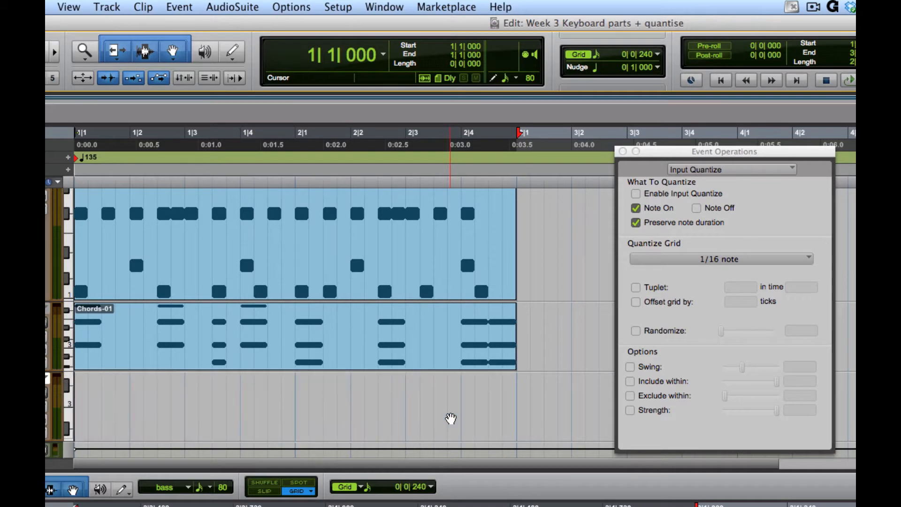
pyautogui.press('Return')
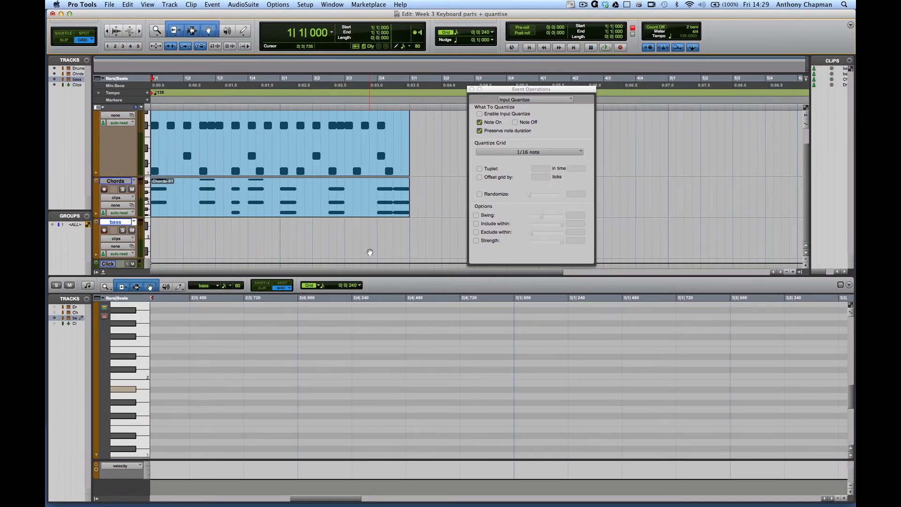
pyautogui.press('super+space')
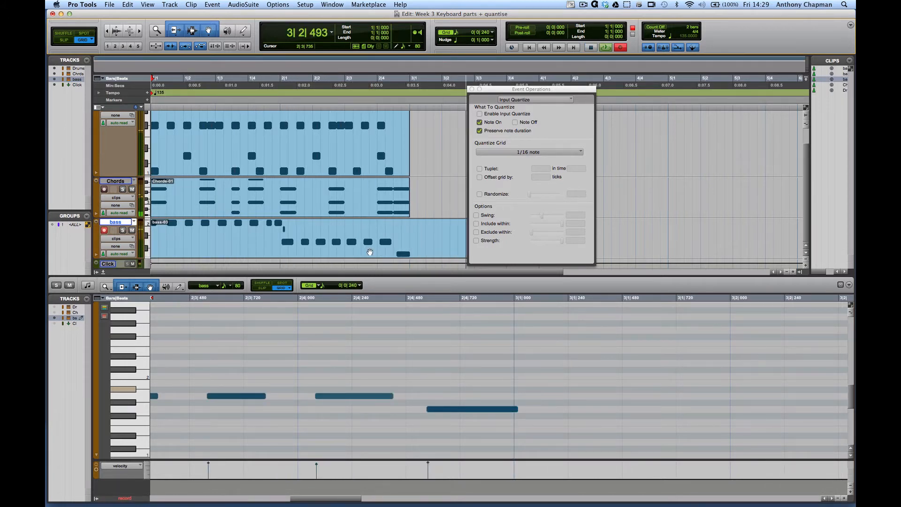
pyautogui.press('space')
# Delete the stray short B1 note just after the start of bar 2 in the new bass recording
pyautogui.hscroll(-10, 325, 311)
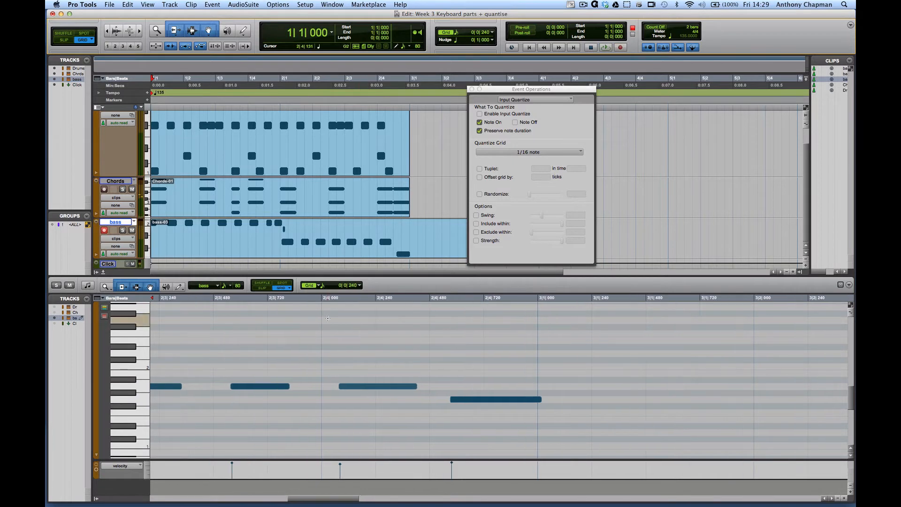
pyautogui.hscroll(-3, 328, 318)
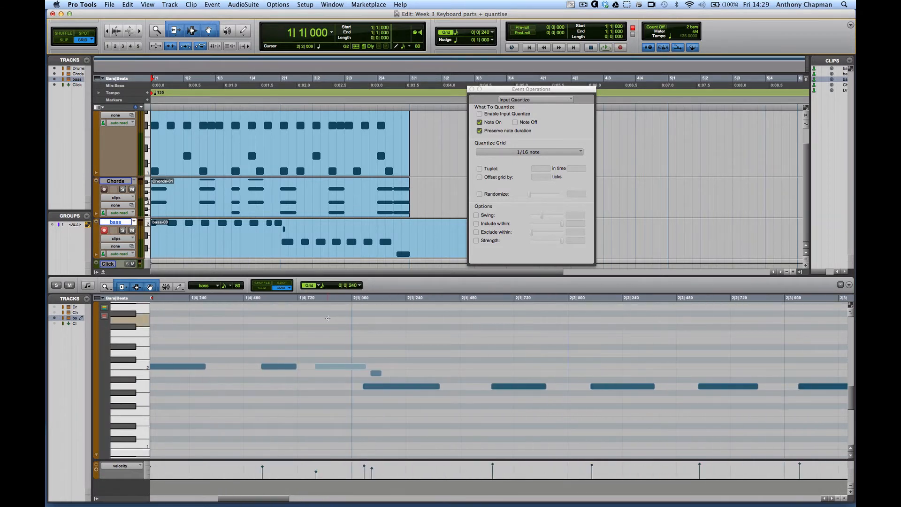
pyautogui.moveTo(375, 363); pyautogui.dragTo(384, 372)
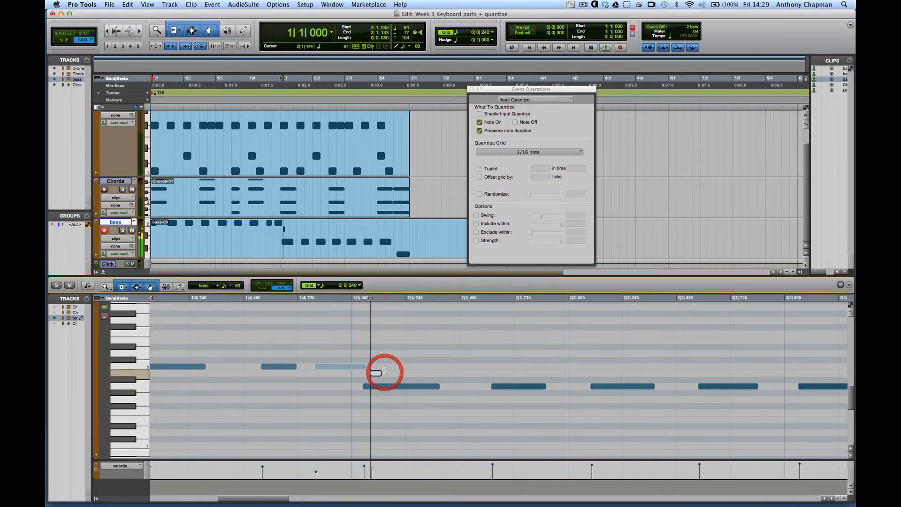
pyautogui.press('Delete')
# Examine the unquantized bass notes against the 1/16 note grid and play the session from bar 1
pyautogui.hscroll(-5, 347, 350)
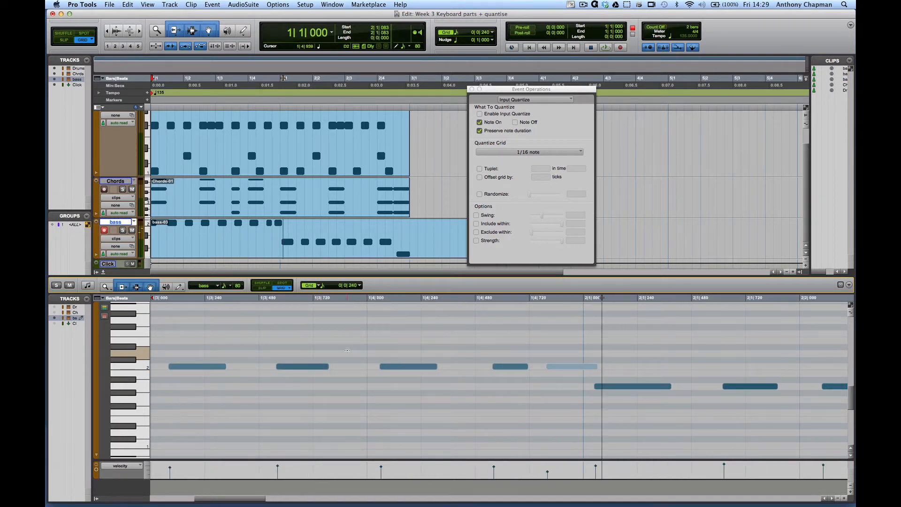
pyautogui.hscroll(-6, 347, 350)
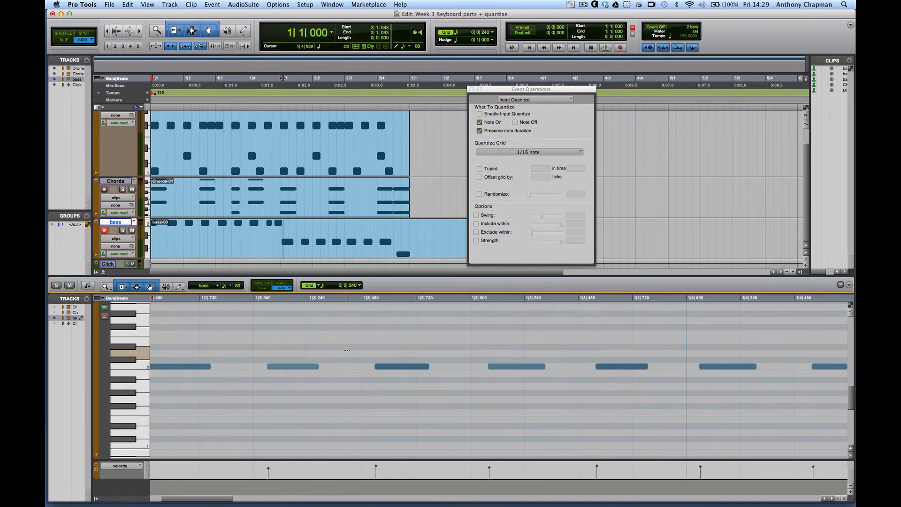
pyautogui.hscroll(-2, 347, 350)
pyautogui.click(355, 287)
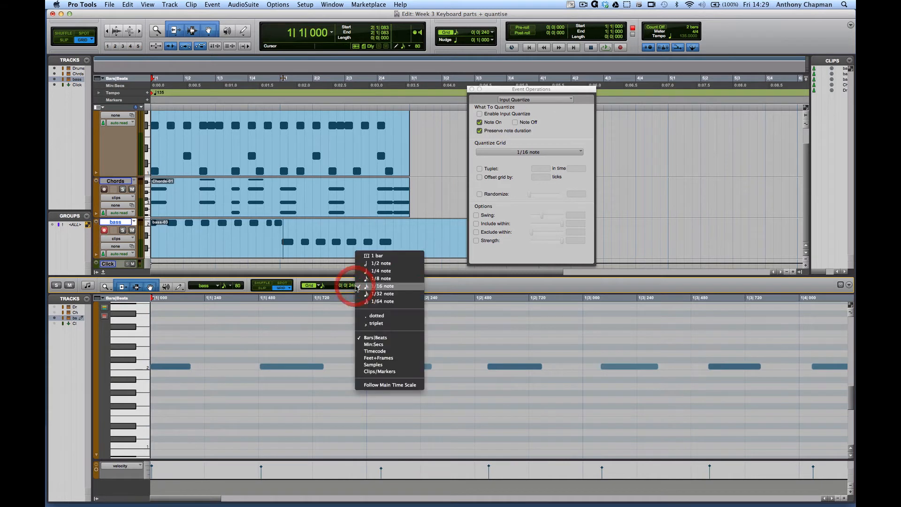
pyautogui.click(307, 344)
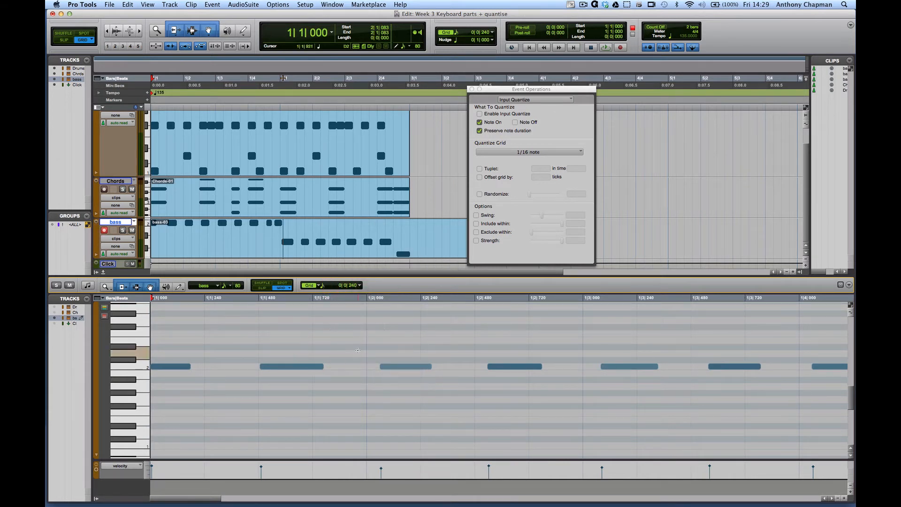
pyautogui.hscroll(5, 357, 350)
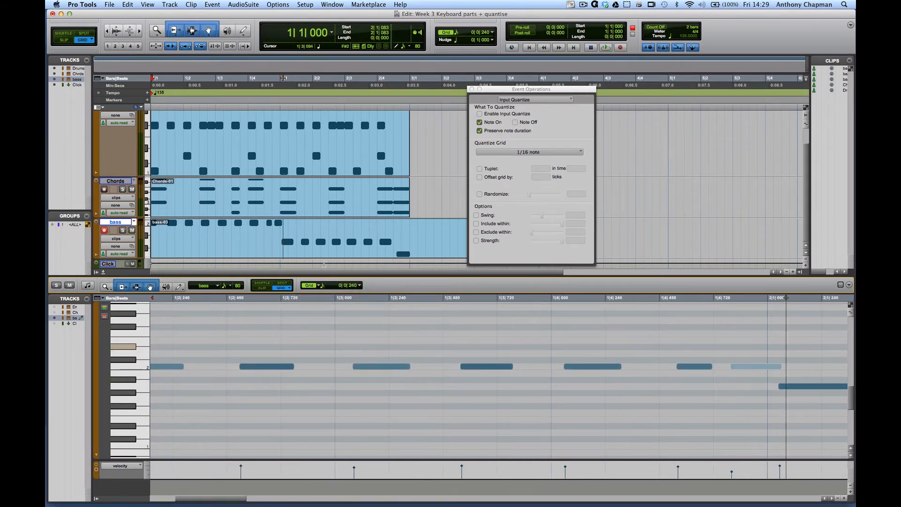
pyautogui.click(244, 244)
pyautogui.press('space')
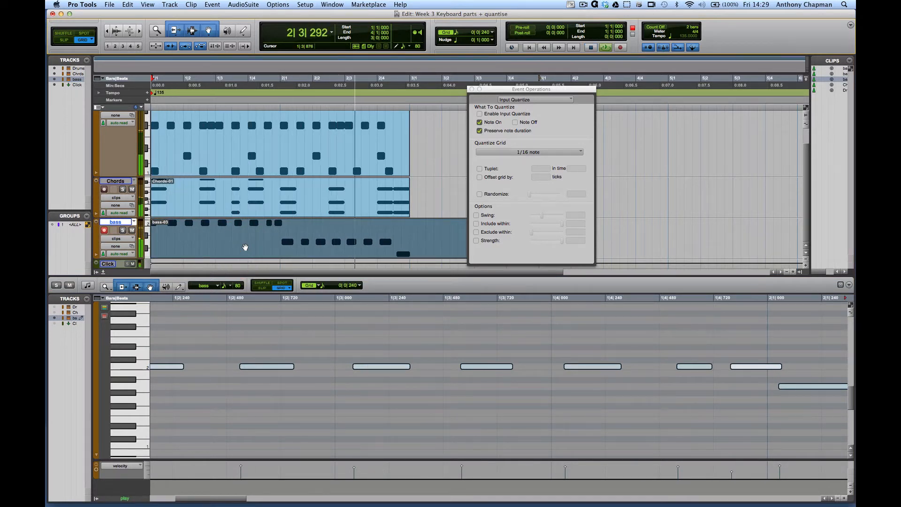
pyautogui.press('space')
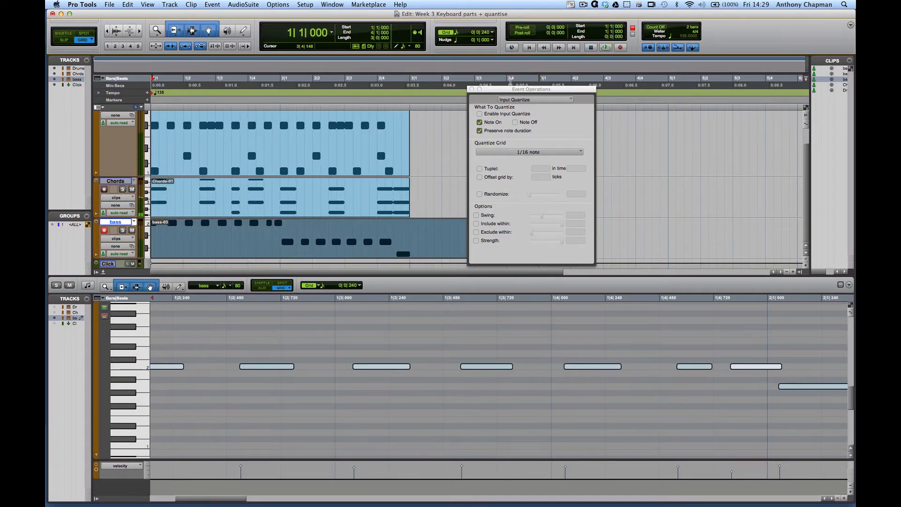
# Trim the end of the bass clip back to bar 3 and close the Input Quantize window
pyautogui.moveTo(506, 89); pyautogui.dragTo(599, 167)
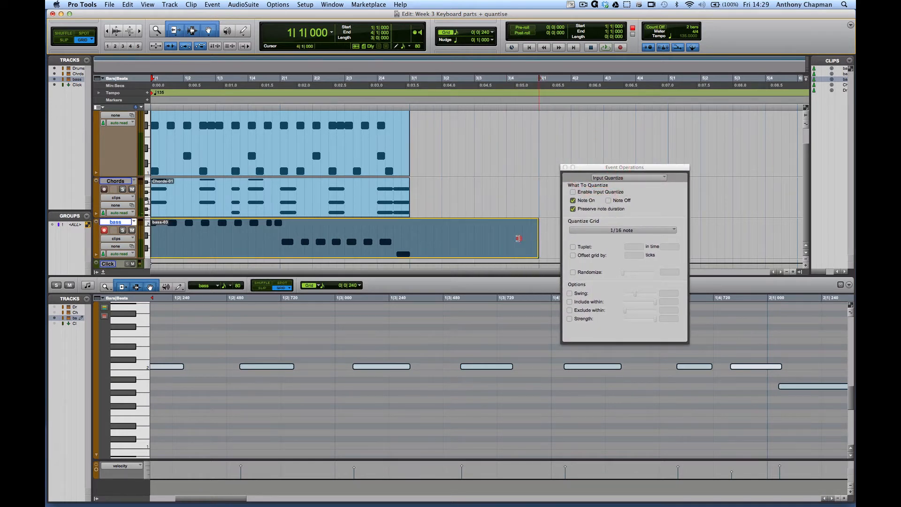
pyautogui.moveTo(518, 239); pyautogui.dragTo(413, 245)
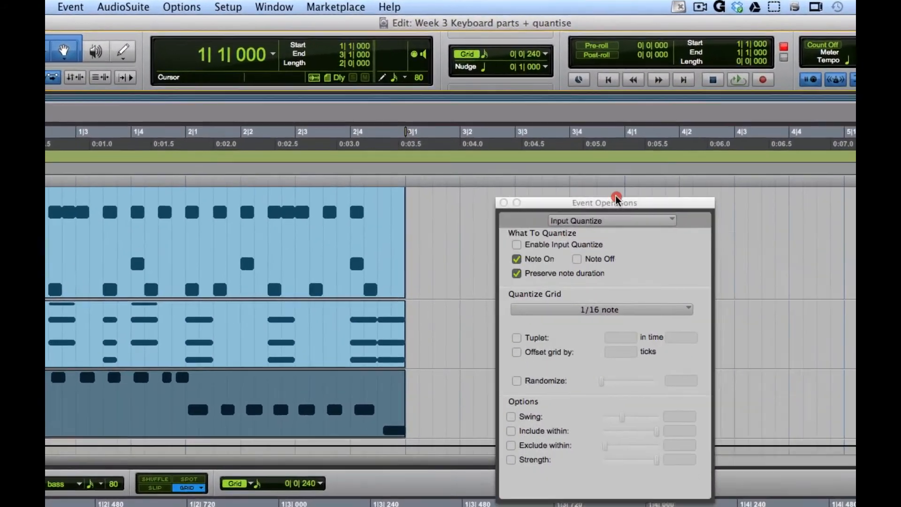
pyautogui.moveTo(616, 199); pyautogui.dragTo(592, 183)
pyautogui.click(479, 186)
# Quantize the note starts of the bass clip to a 1/16 note grid, preserving note duration
pyautogui.click(68, 6)
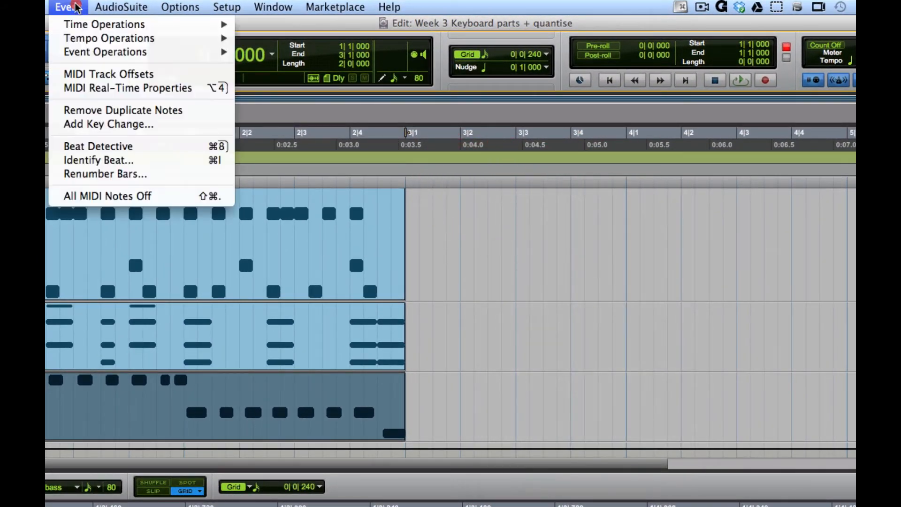
pyautogui.moveTo(80, 54)
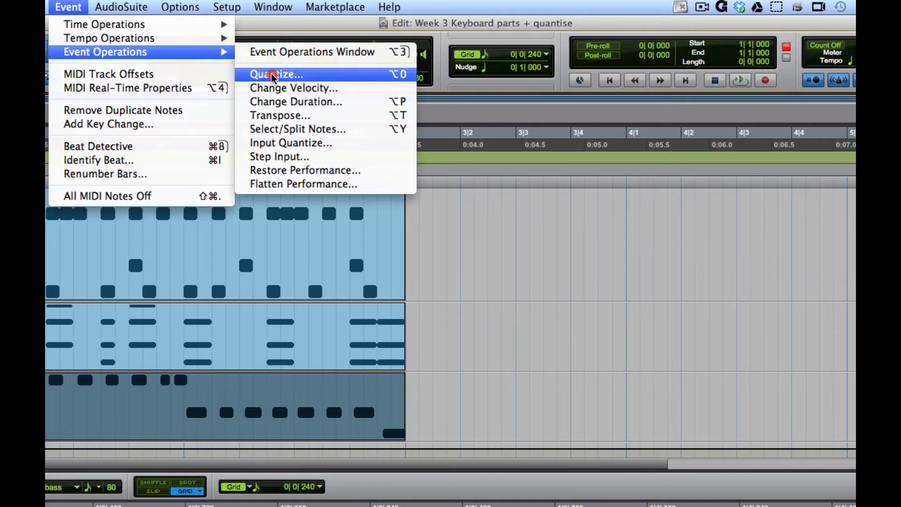
pyautogui.click(398, 83)
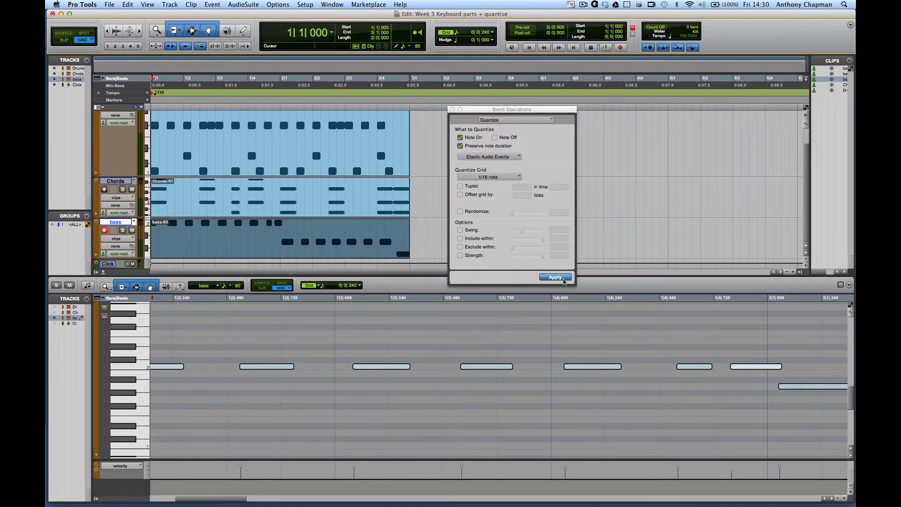
pyautogui.click(563, 279)
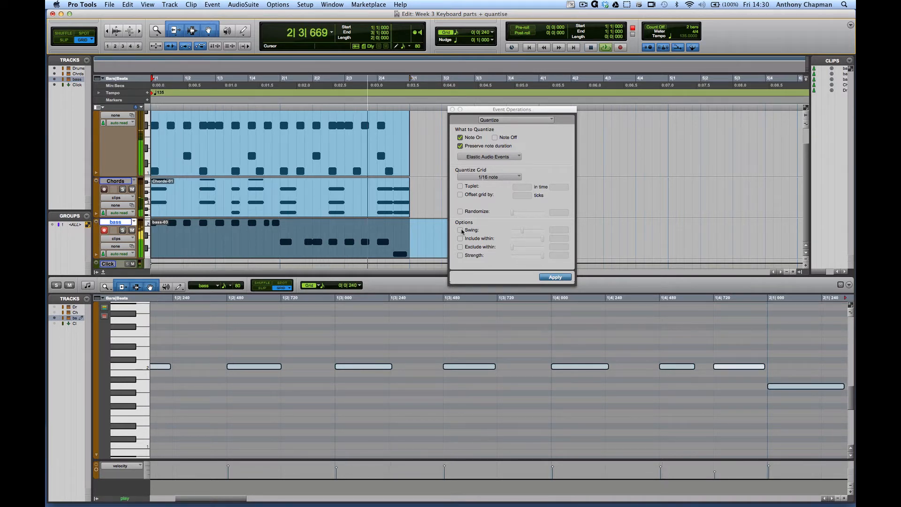
# Move the quantized bass note at 2|1|720 back to 2|1|480 and play the session with the bass clip
pyautogui.hscroll(10, 540, 390)
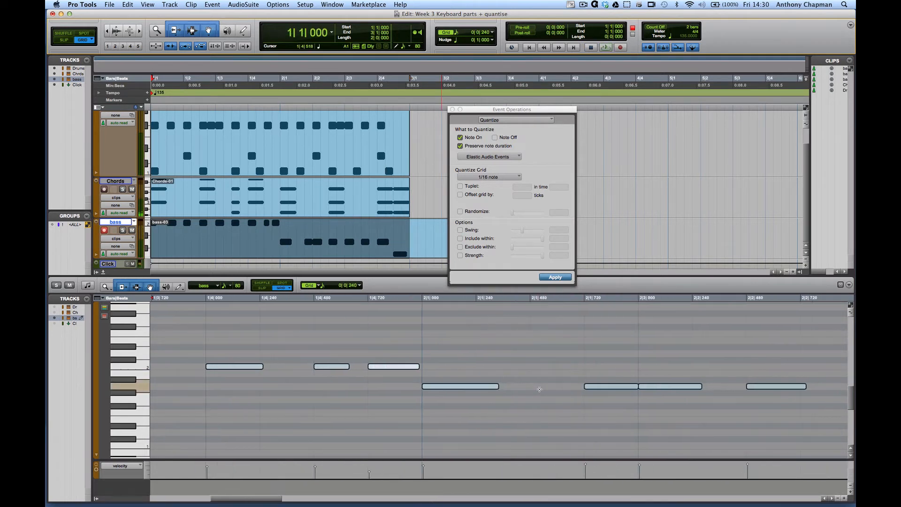
pyautogui.click(534, 389)
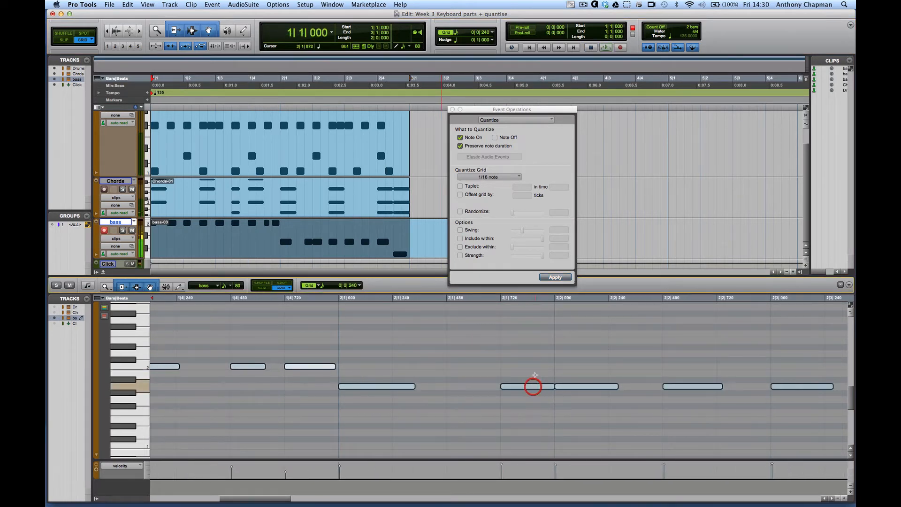
pyautogui.moveTo(535, 388); pyautogui.dragTo(472, 390)
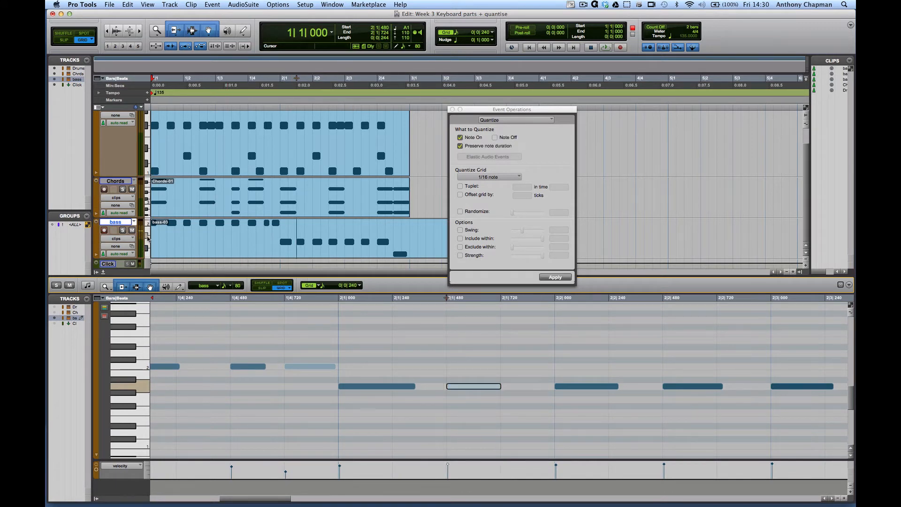
pyautogui.click(167, 235)
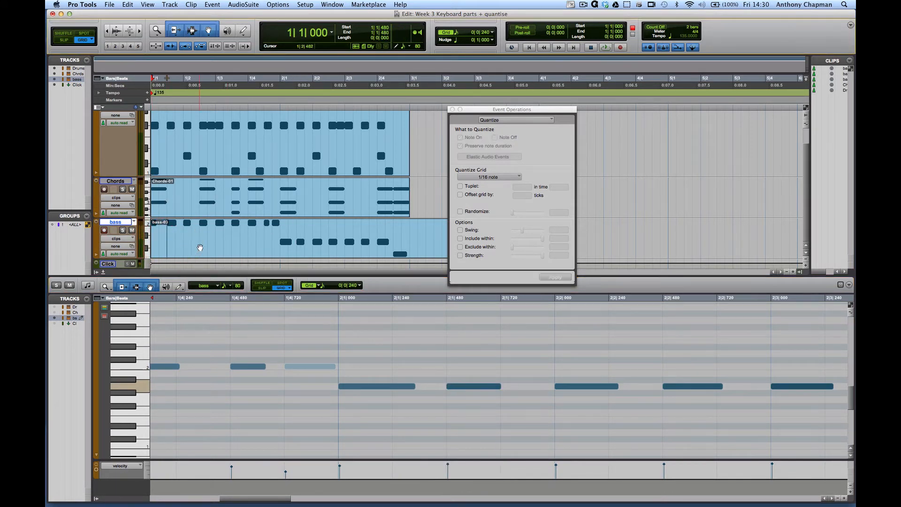
pyautogui.click(197, 241)
pyautogui.press('space')
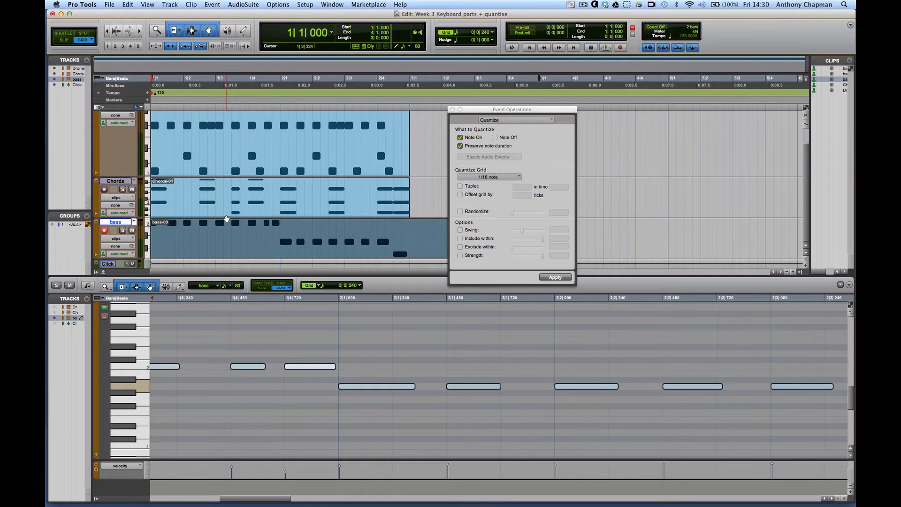
# Undo the note move and the 1/16 quantize of the bass clip, and close the Quantize window
pyautogui.press('super+z')
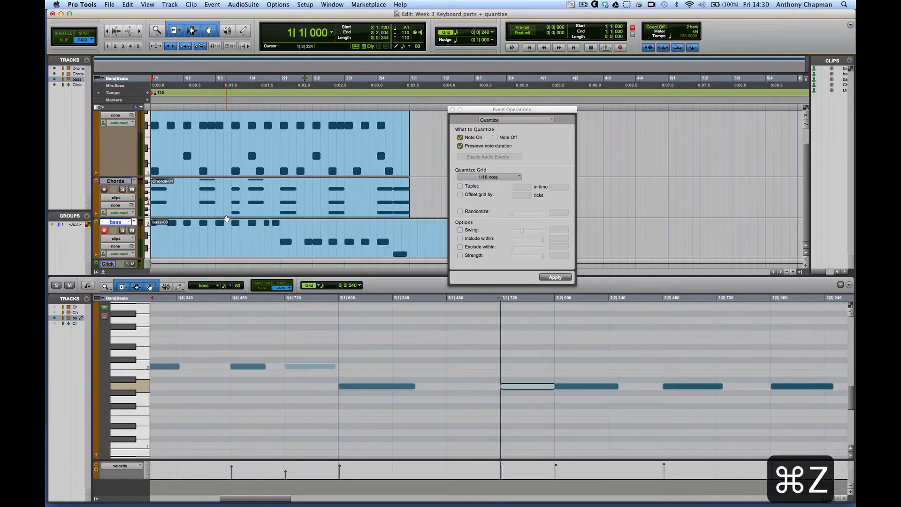
pyautogui.press('super+z')
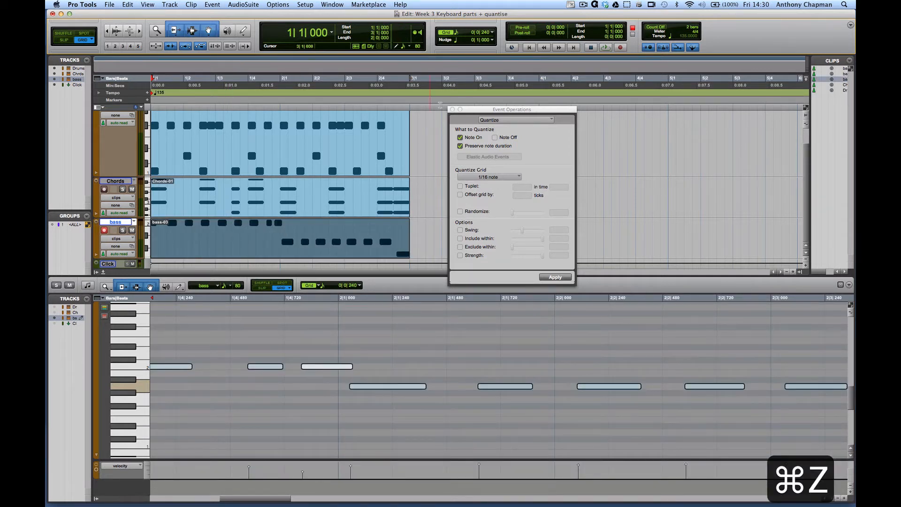
pyautogui.click(452, 110)
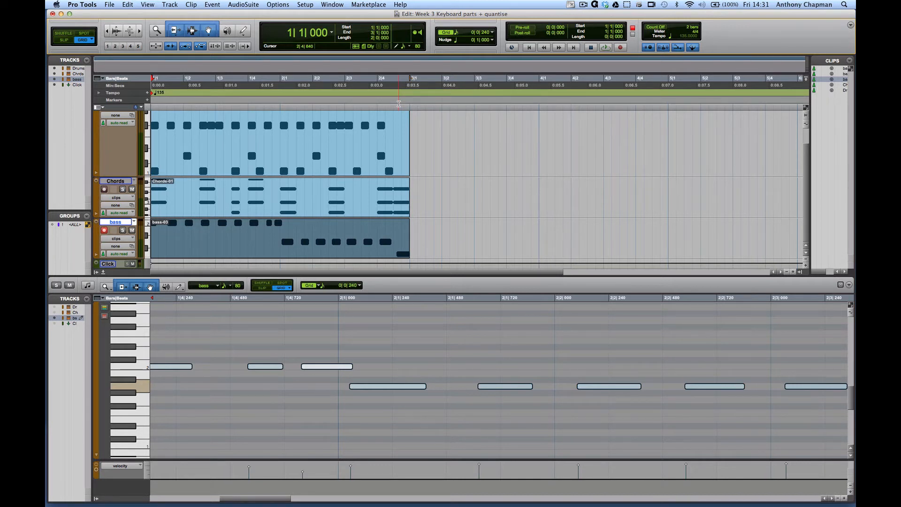
# Open the MIDI Real-Time Properties and review the apply-to choices, keeping track "bass" as the target
pyautogui.hotkey('shift', 'r')
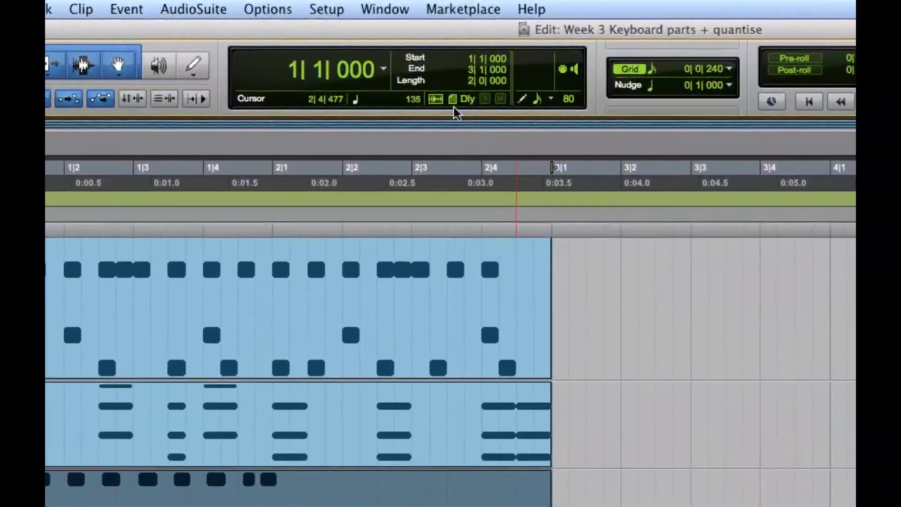
pyautogui.click(116, 7)
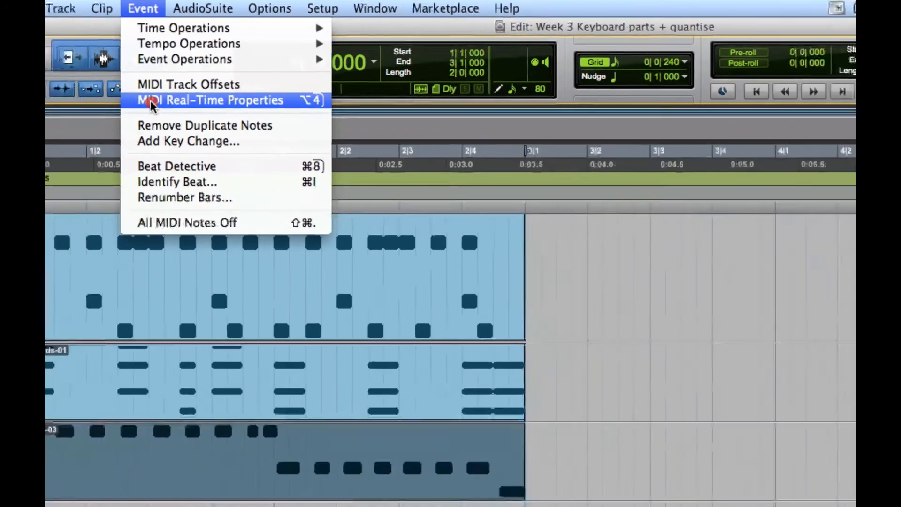
pyautogui.click(188, 114)
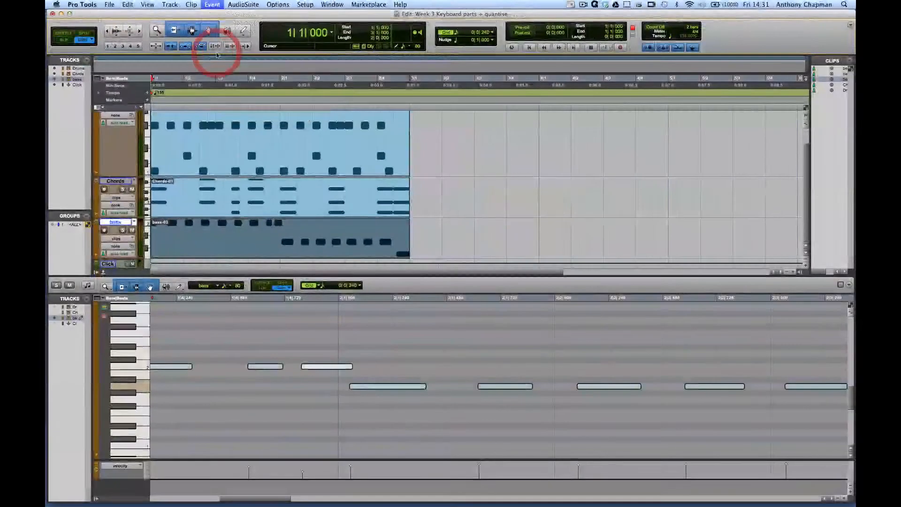
pyautogui.moveTo(144, 210); pyautogui.dragTo(457, 191)
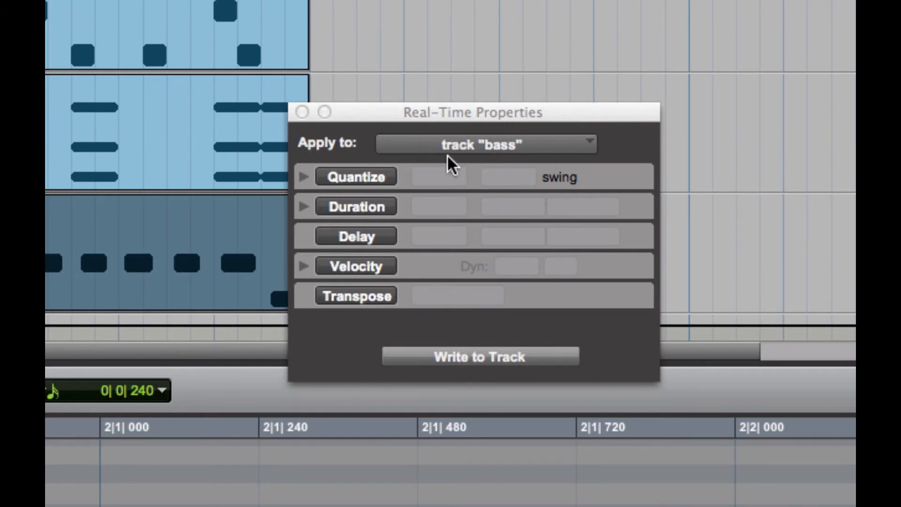
pyautogui.click(535, 143)
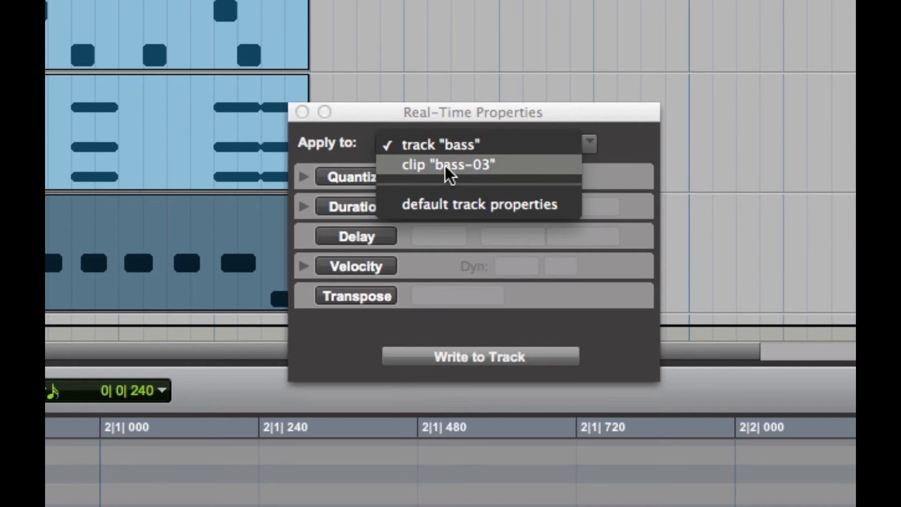
pyautogui.click(455, 113)
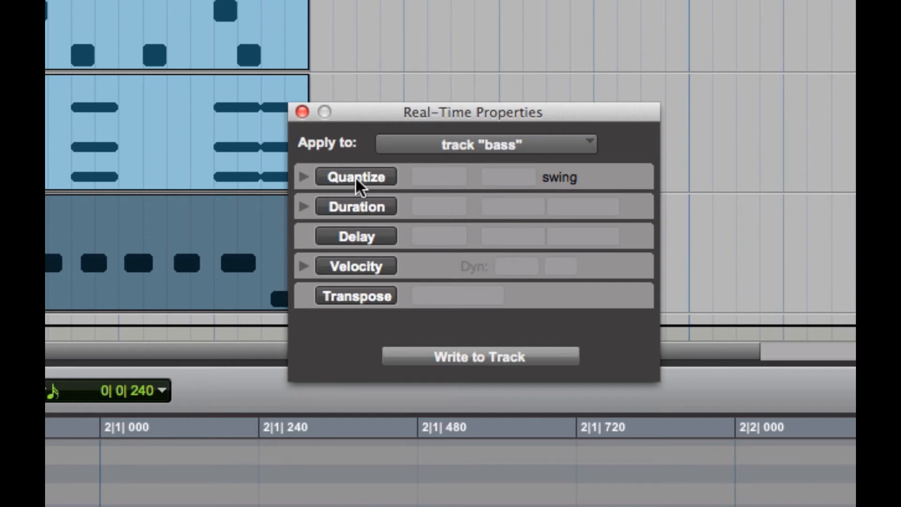
# Enable real-time Quantize on the bass track at 1/16 note with 0% swing, and play the session from bar 1
pyautogui.click(304, 177)
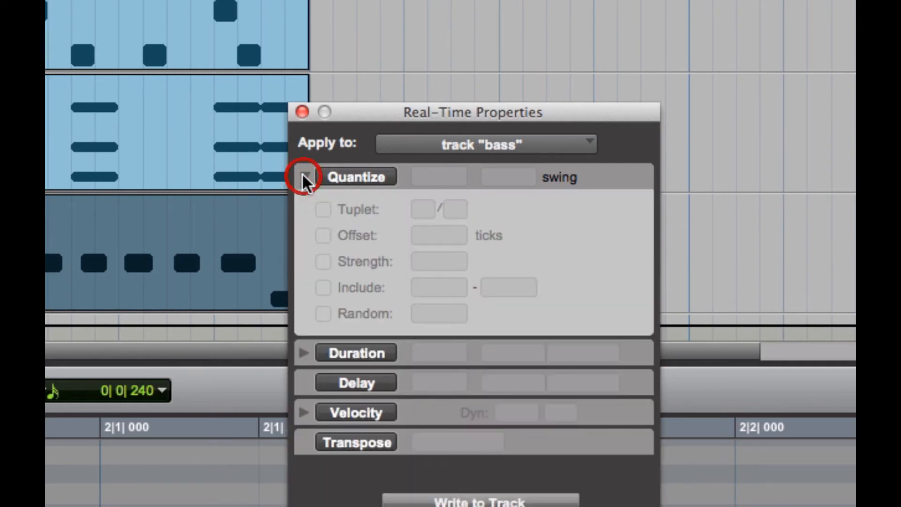
pyautogui.click(304, 177)
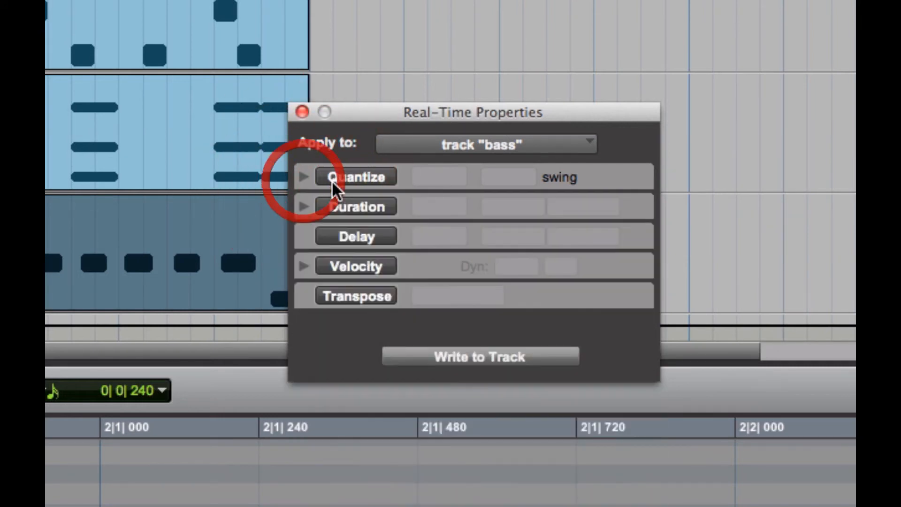
pyautogui.click(339, 174)
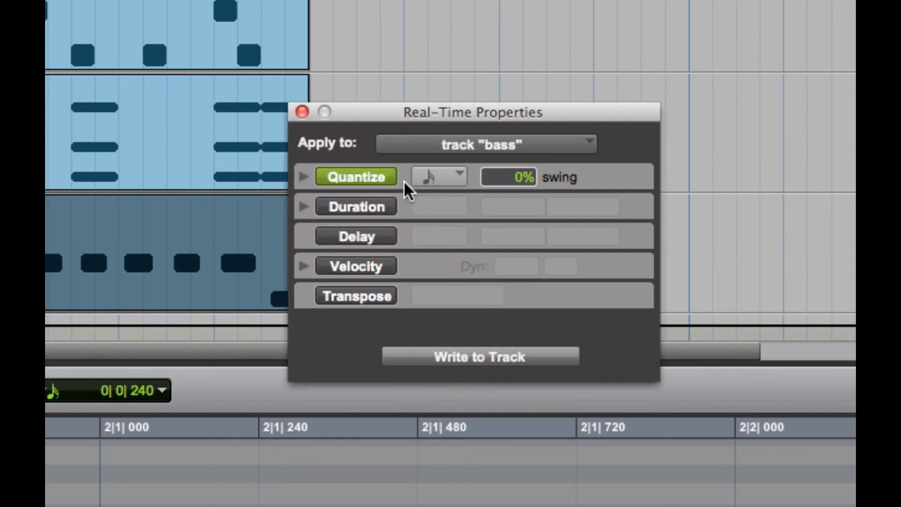
pyautogui.click(457, 176)
pyautogui.click(480, 179)
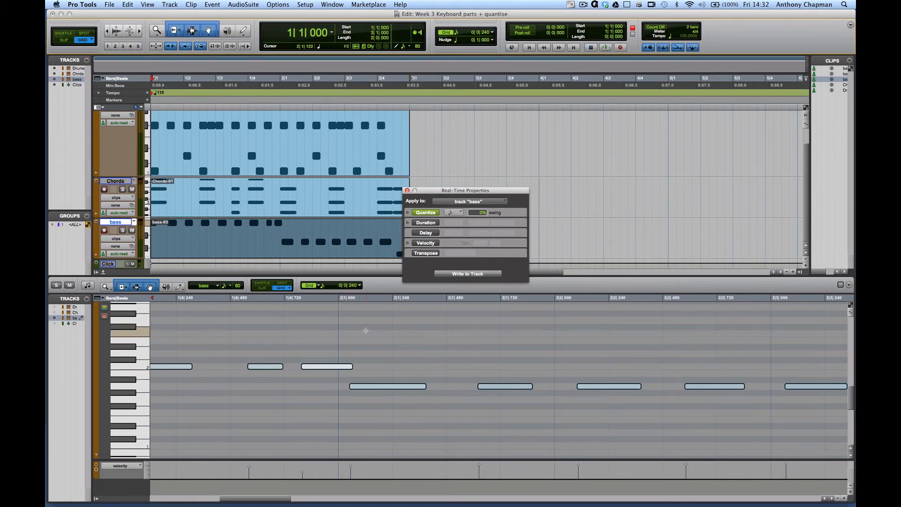
pyautogui.press('space')
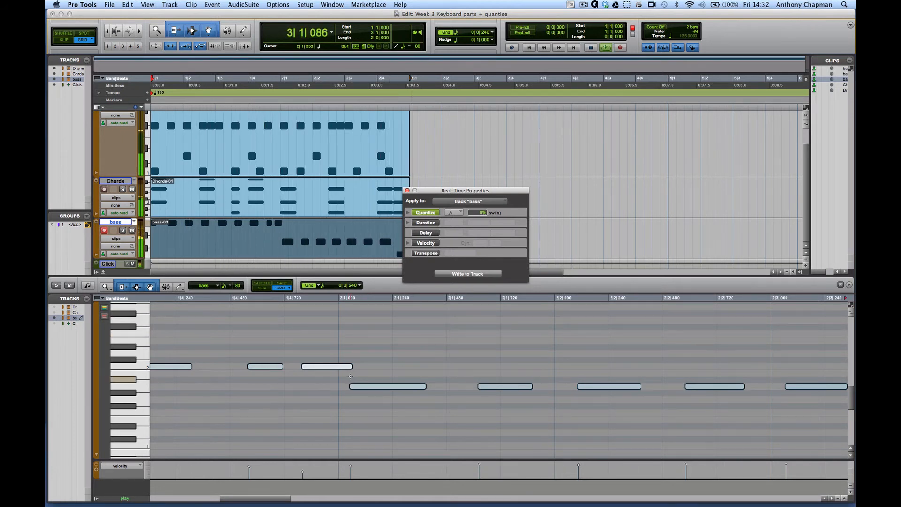
pyautogui.press('space')
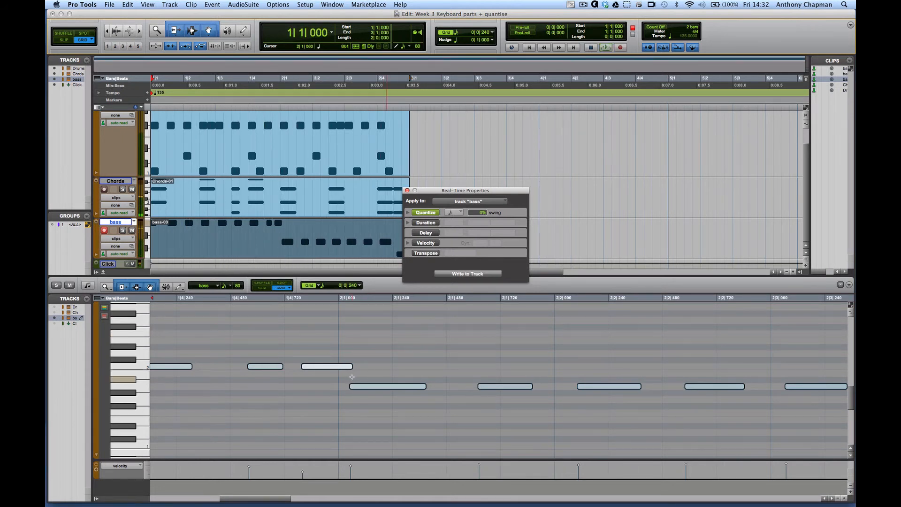
# Move the short second-to-last C2 bass note of bar 1 earlier to about 1|4|441
pyautogui.hscroll(-3, 352, 377)
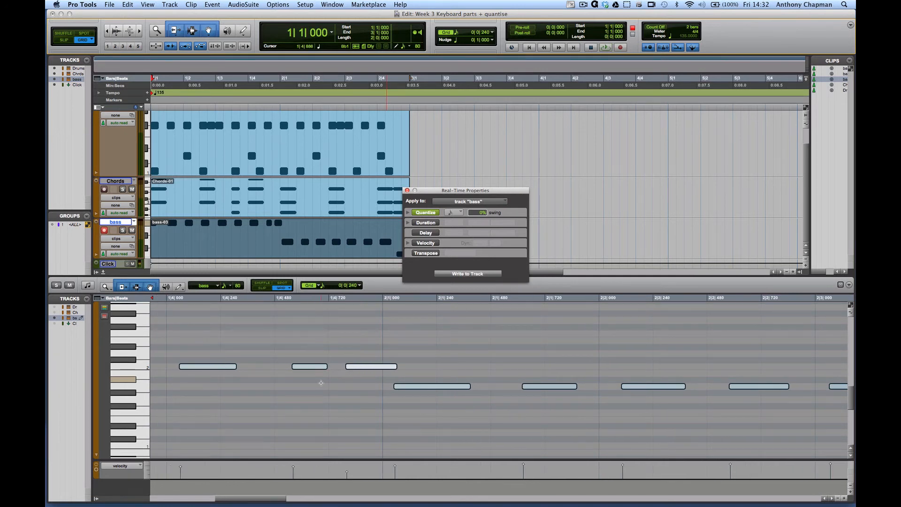
pyautogui.rightClick(314, 367)
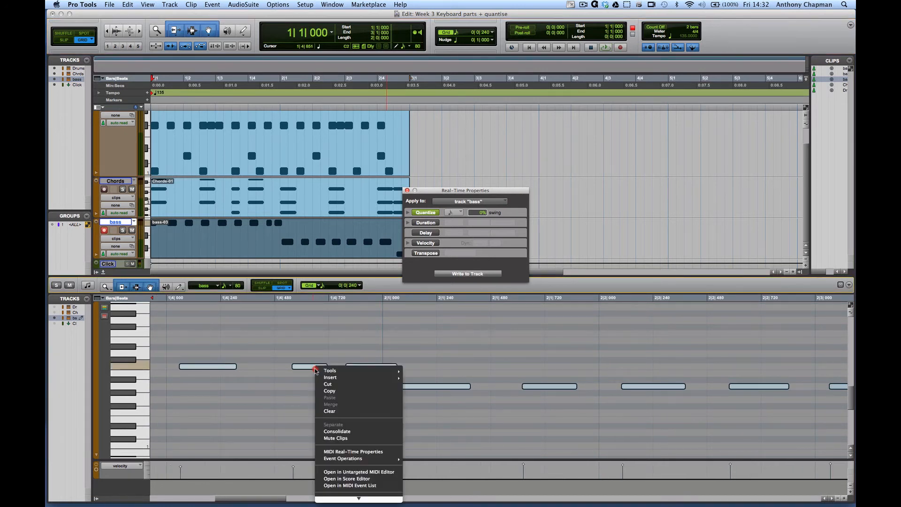
pyautogui.click(296, 385)
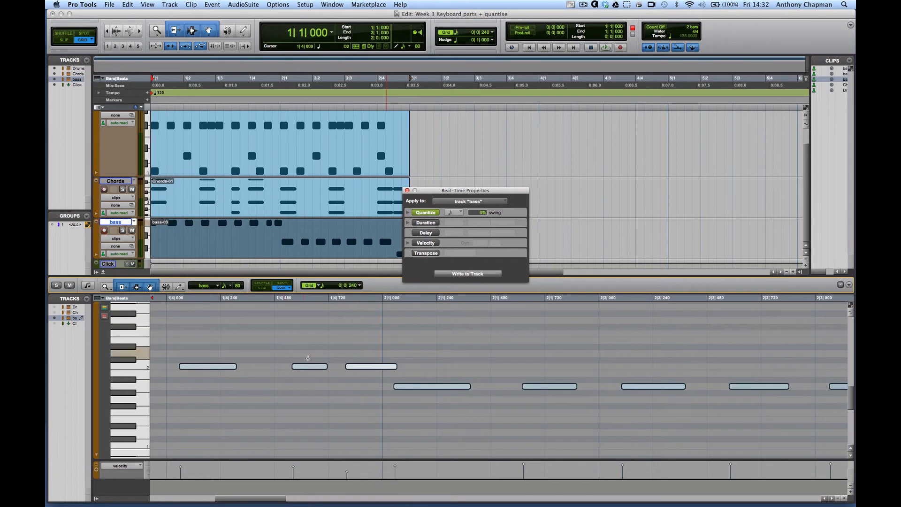
pyautogui.click(307, 348)
pyautogui.moveTo(312, 365); pyautogui.dragTo(287, 368)
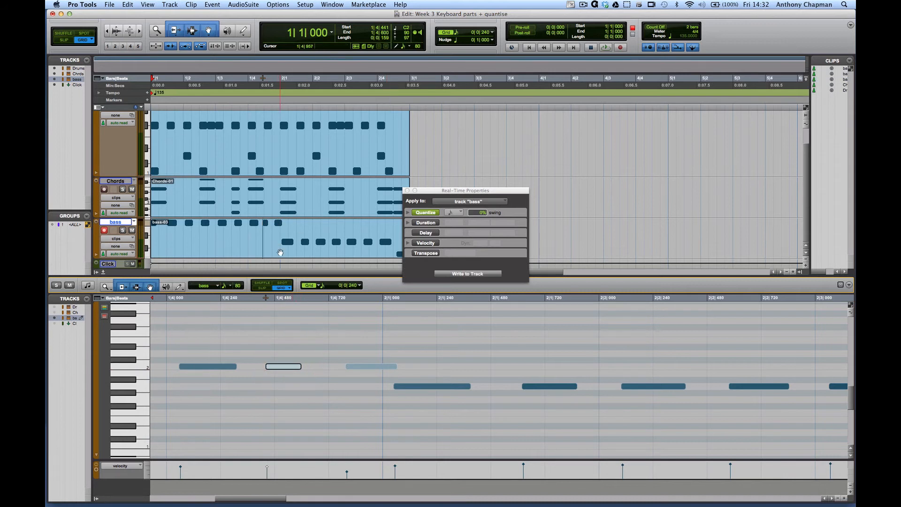
# Play the session from bar 1 to check the moved bass note, with the whole bass clip in view
pyautogui.click(281, 252)
pyautogui.press('space')
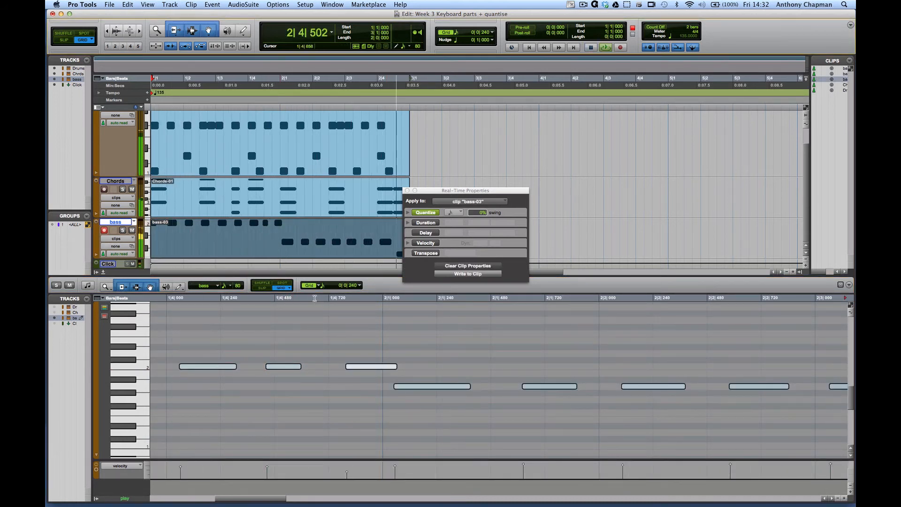
pyautogui.press('space')
pyautogui.press('super+bracketleft')
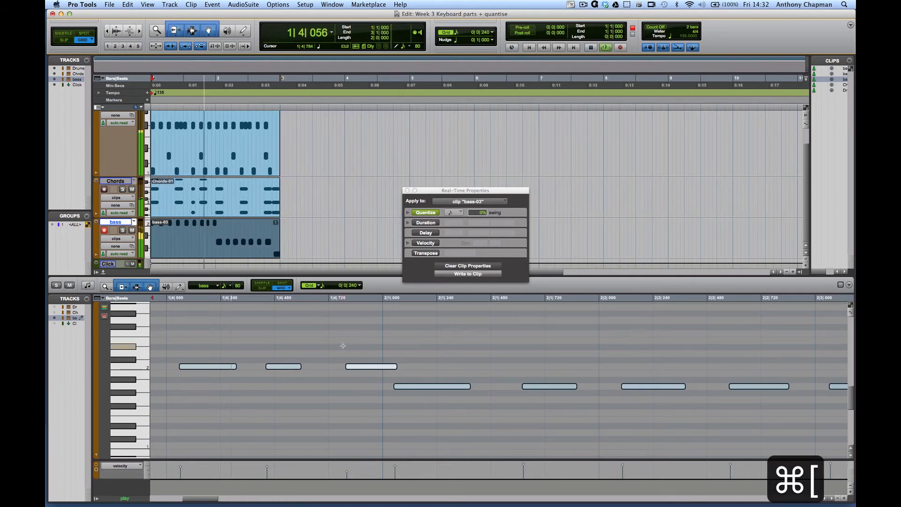
pyautogui.click(347, 352)
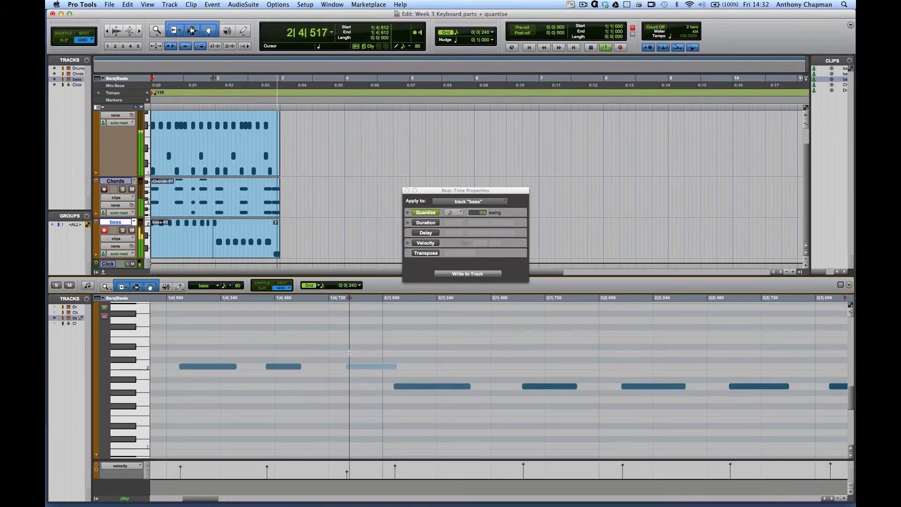
pyautogui.press('super+bracketleft')
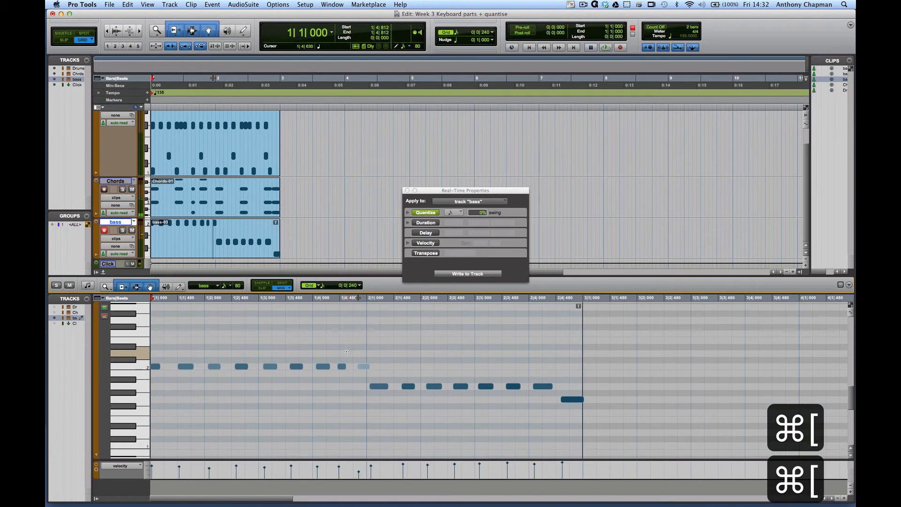
pyautogui.press('space')
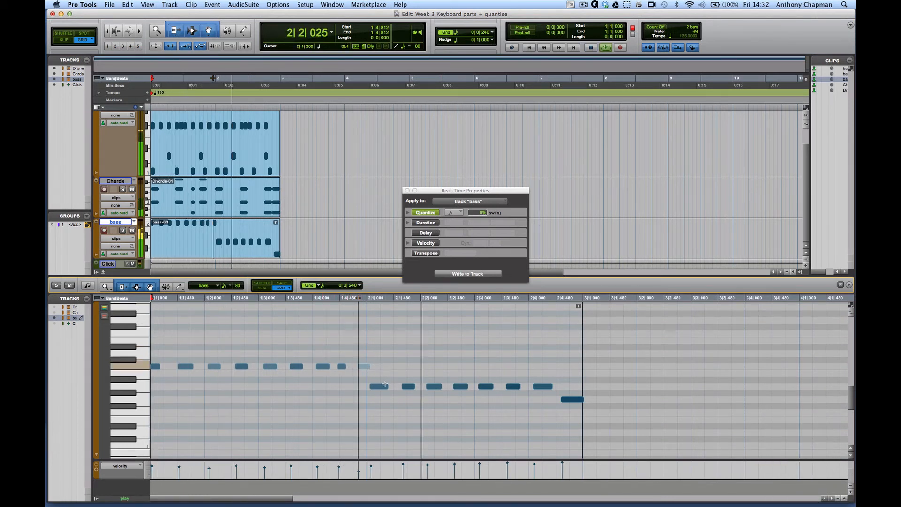
# Stop playback and move the second A1 bass note of bar 2 to start at about 2|1|522
pyautogui.press('space')
pyautogui.click(409, 387)
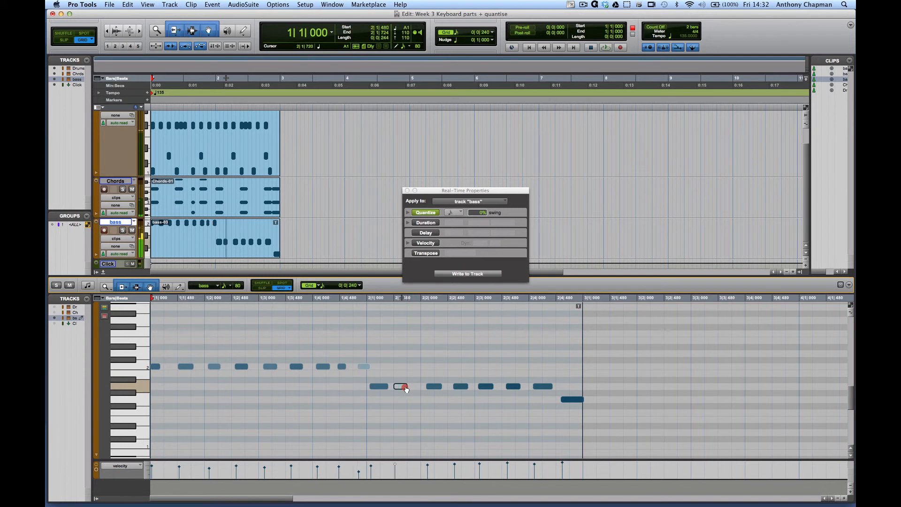
pyautogui.moveTo(409, 388); pyautogui.dragTo(404, 389)
pyautogui.click(404, 389)
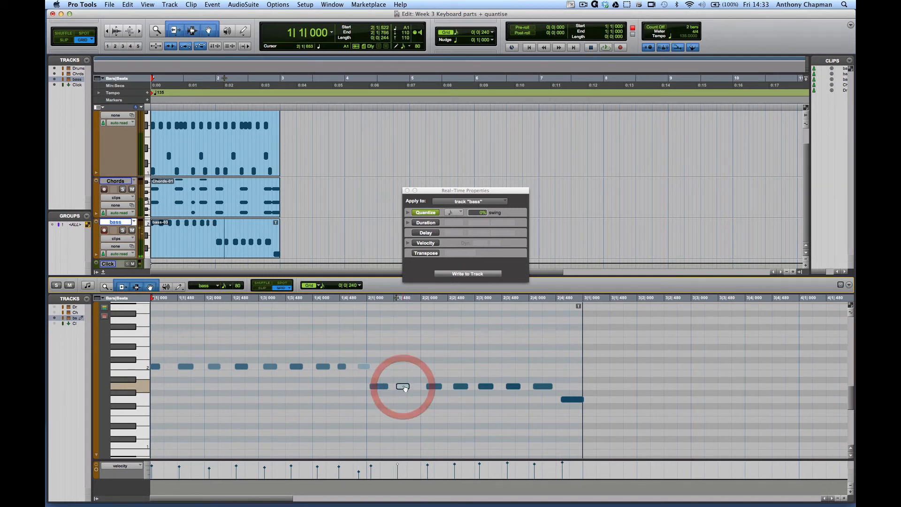
# Play the session from bar 1 twice to check how the moved A1 note in bar 2 sounds with real-time quantize
pyautogui.press('space')
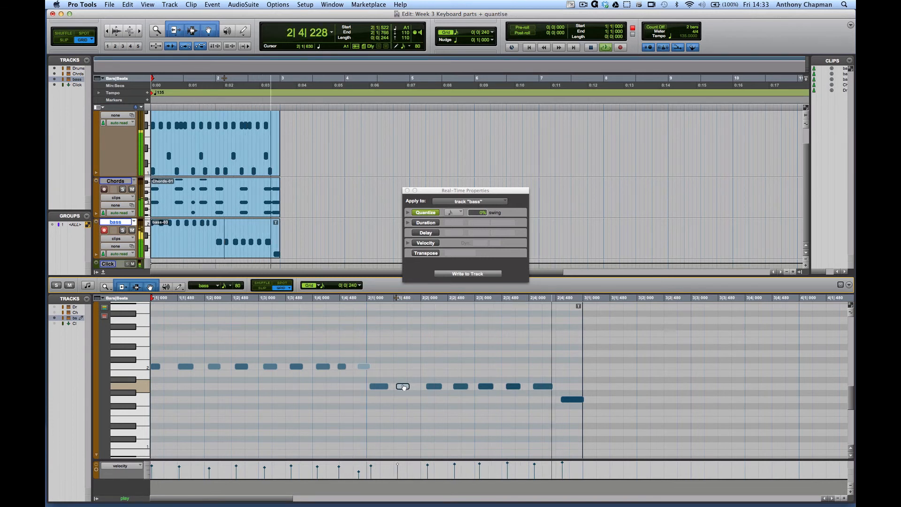
pyautogui.press('space')
pyautogui.press('space')
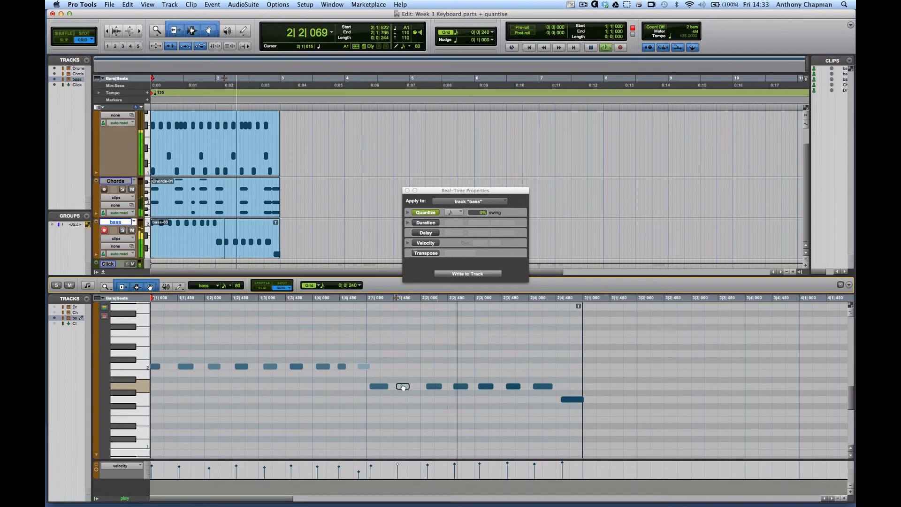
pyautogui.press('space')
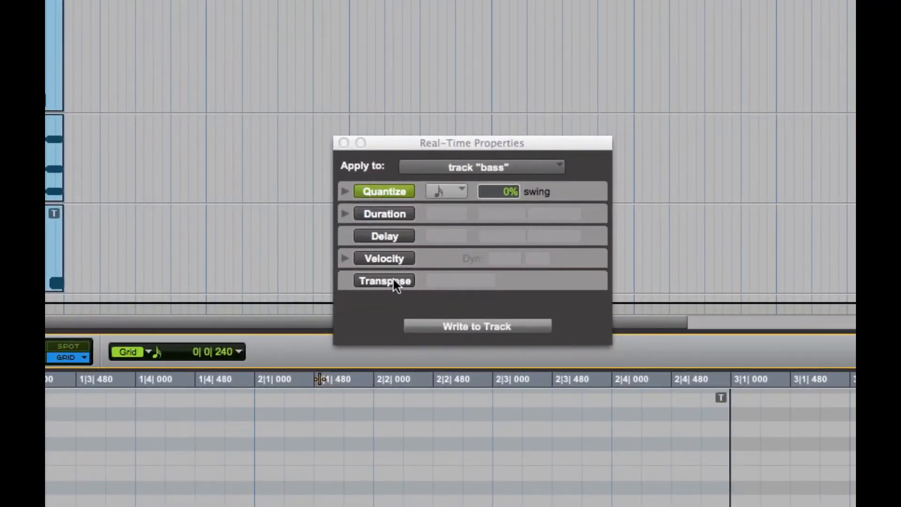
# Enable real-time Duration on the bass track and make it set note lengths in 1/16 notes
pyautogui.click(371, 213)
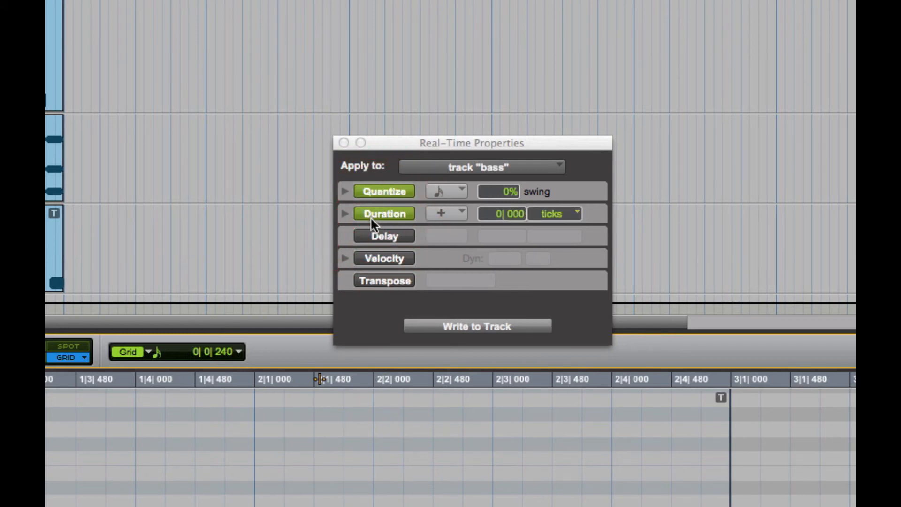
pyautogui.click(447, 216)
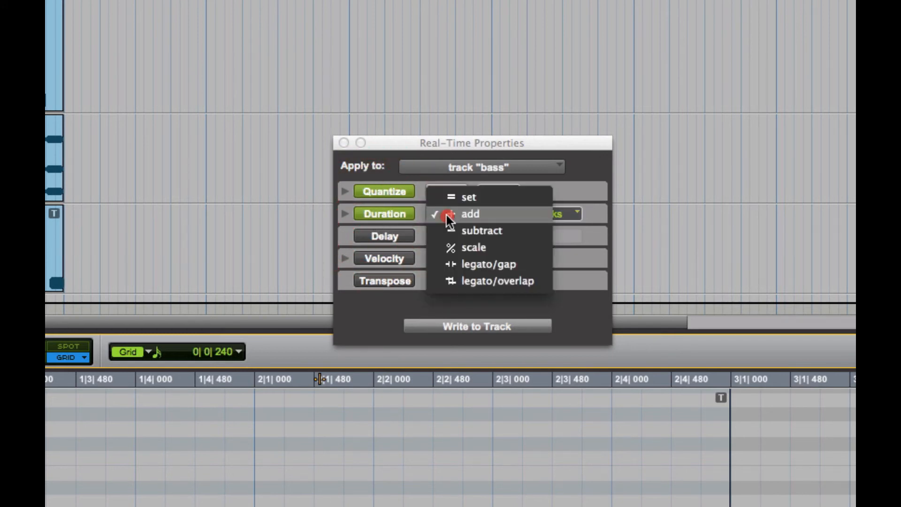
pyautogui.click(513, 198)
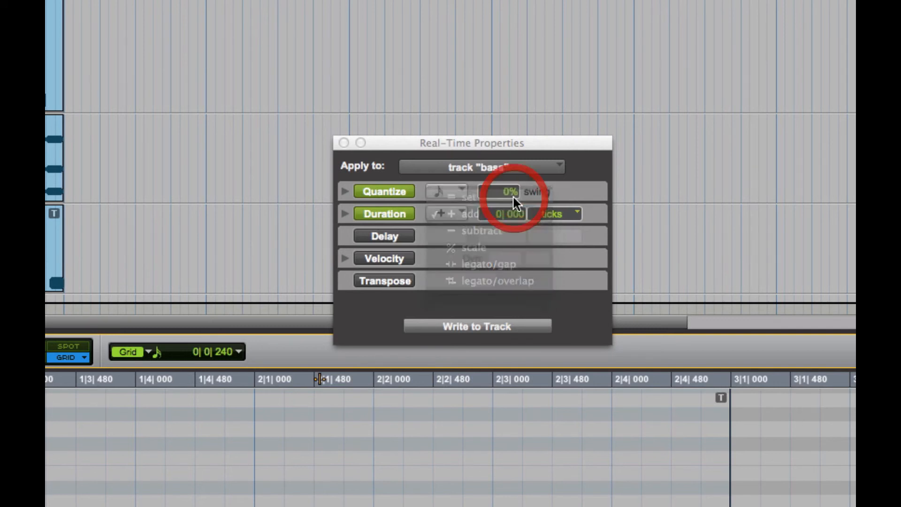
pyautogui.click(556, 213)
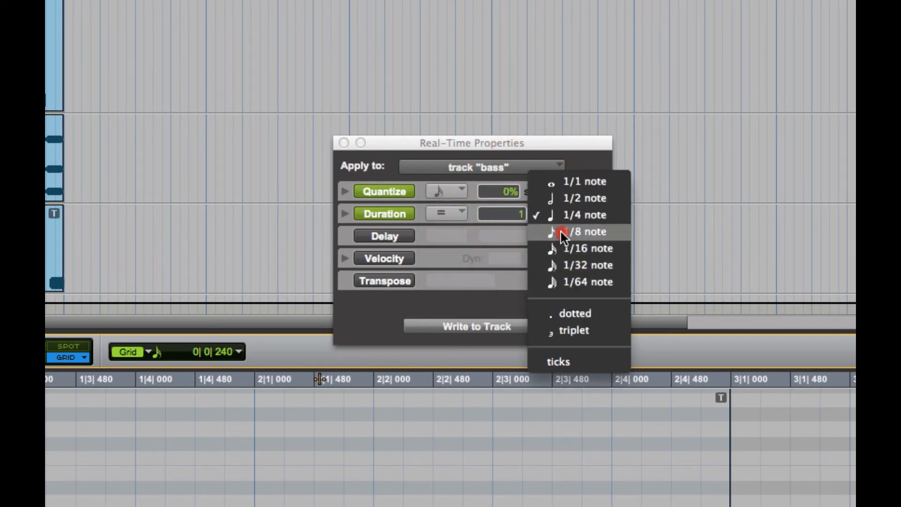
pyautogui.click(566, 250)
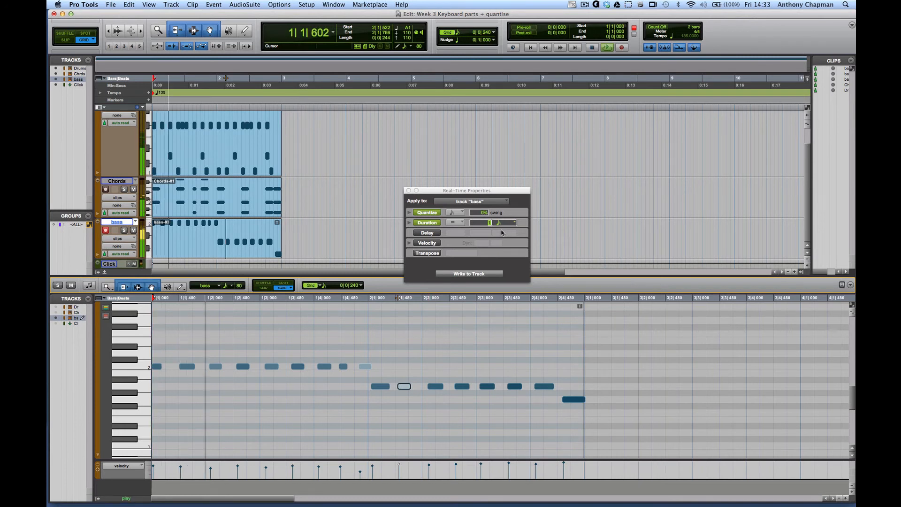
# Stop playback, keep the 1/16 note unit for the real-time Duration, and set its value to 1
pyautogui.press('space')
pyautogui.click(503, 222)
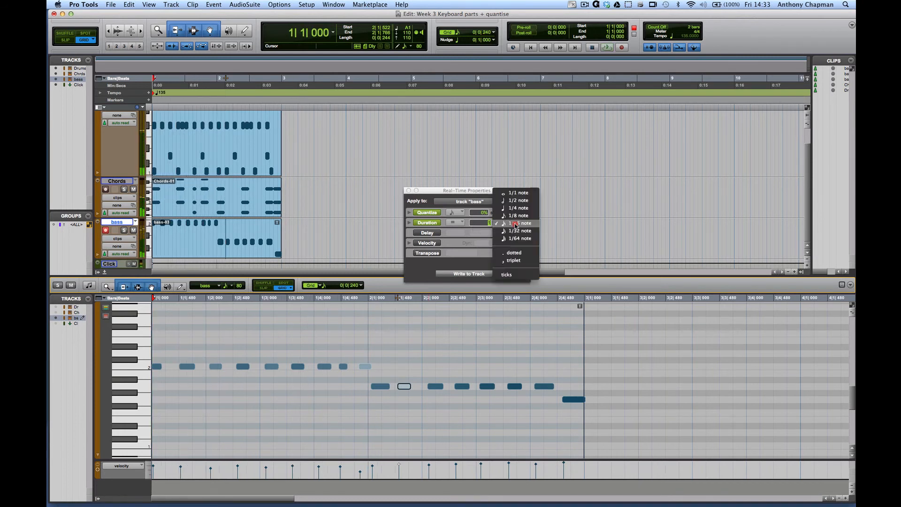
pyautogui.click(514, 224)
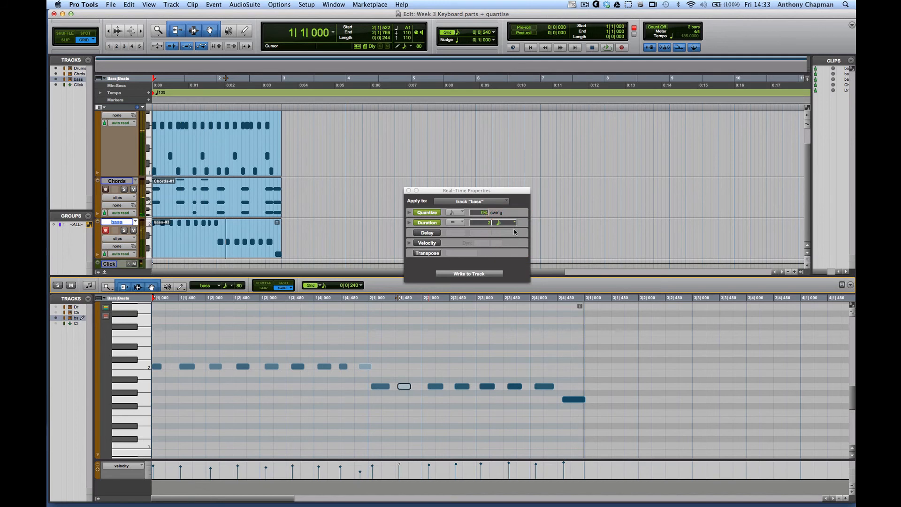
pyautogui.moveTo(485, 222); pyautogui.dragTo(485, 227)
# Play the session from bar 1 twice to hear the bass with the one-sixteenth note duration
pyautogui.press('space')
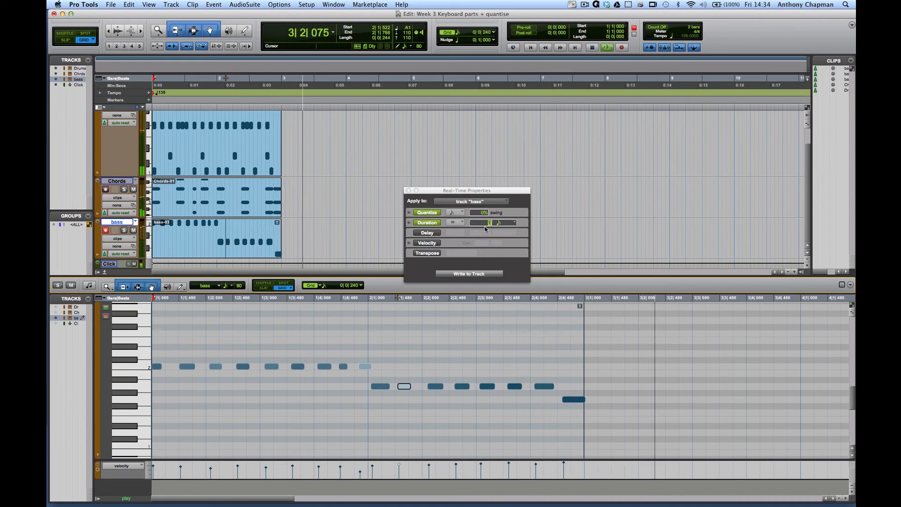
pyautogui.press('space')
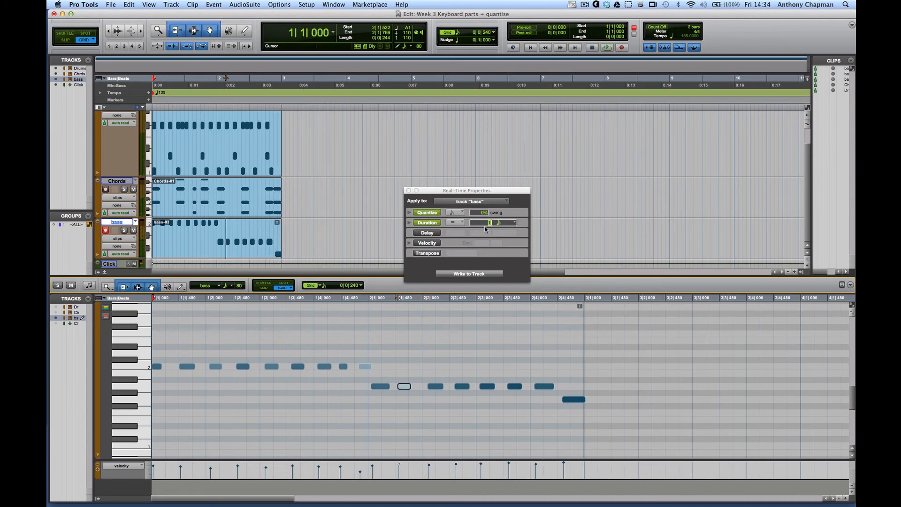
pyautogui.press('space')
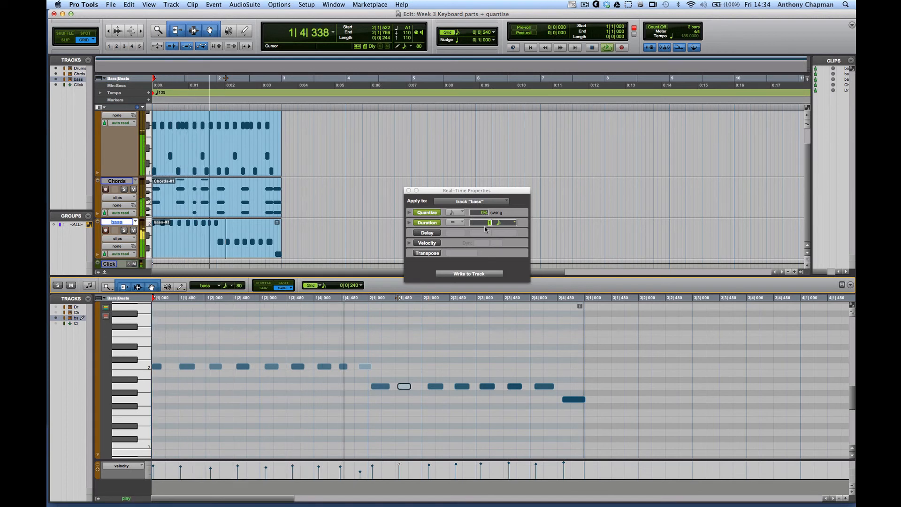
pyautogui.press('space')
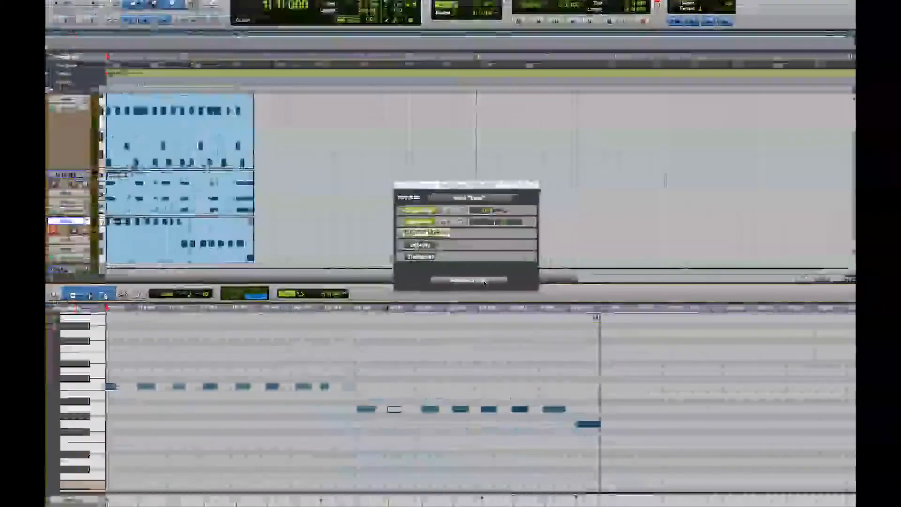
# Write the real-time Quantize and Duration settings permanently to the bass track and play the session from bar 1
pyautogui.click(499, 353)
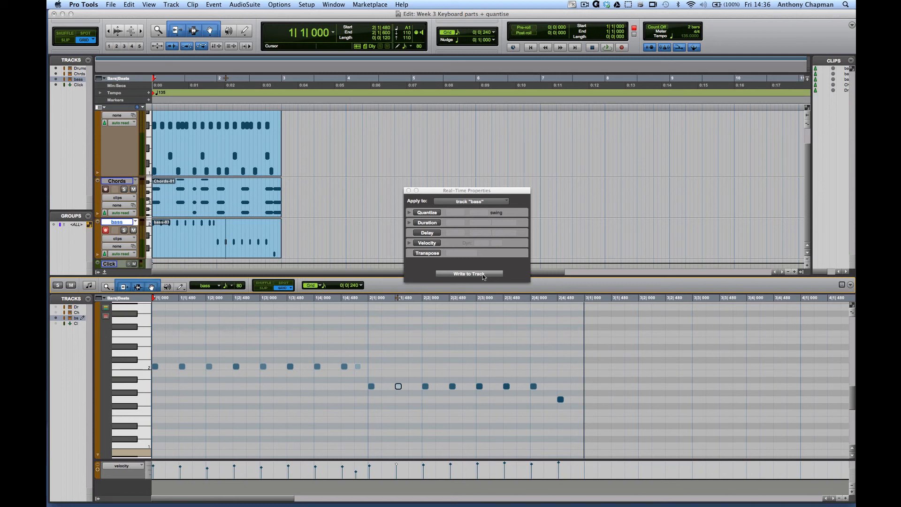
pyautogui.press('space')
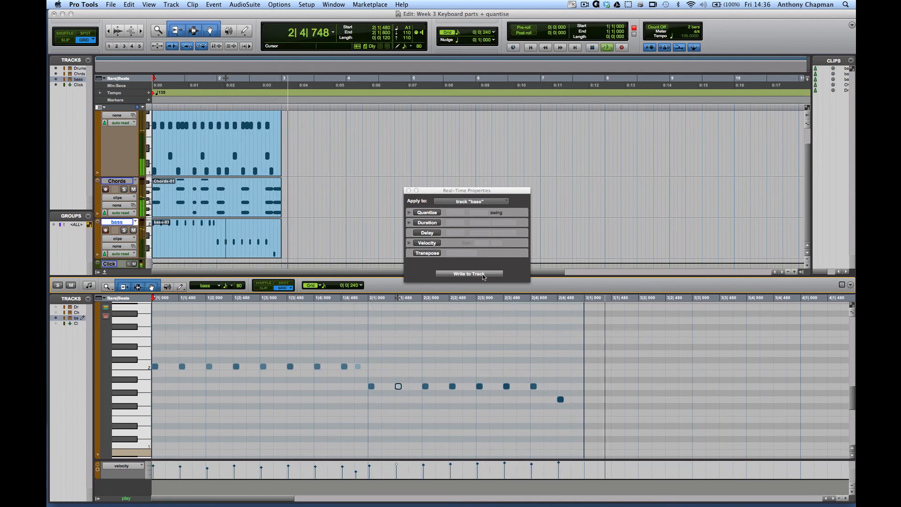
pyautogui.press('space')
# Duplicate all the bass notes one 1/16 note later, starting at 1|1|240, and play the session from bar 1
pyautogui.moveTo(580, 430); pyautogui.dragTo(153, 342)
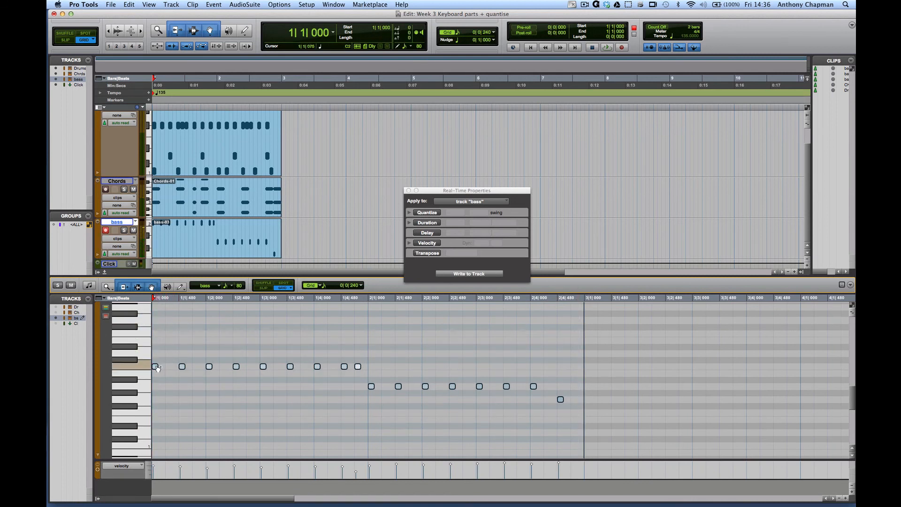
pyautogui.moveTo(158, 368); pyautogui.dragTo(169, 367)
pyautogui.press('space')
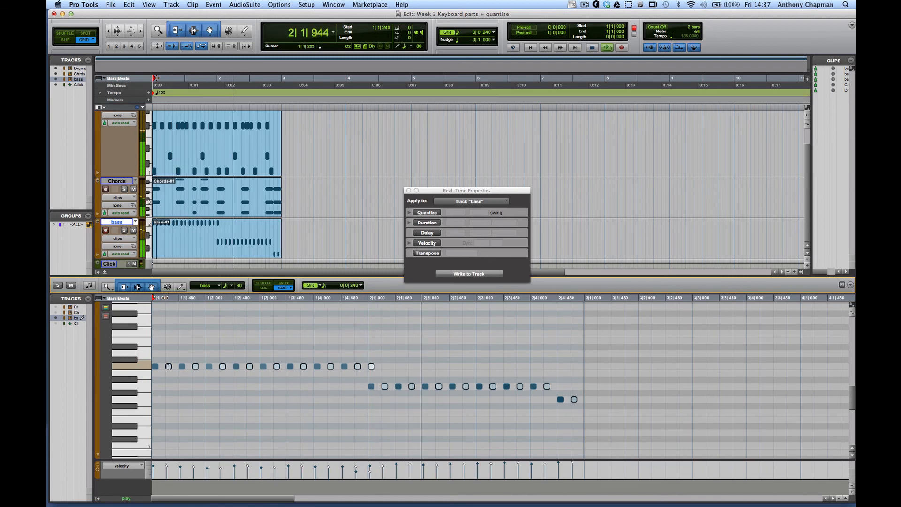
pyautogui.press('space')
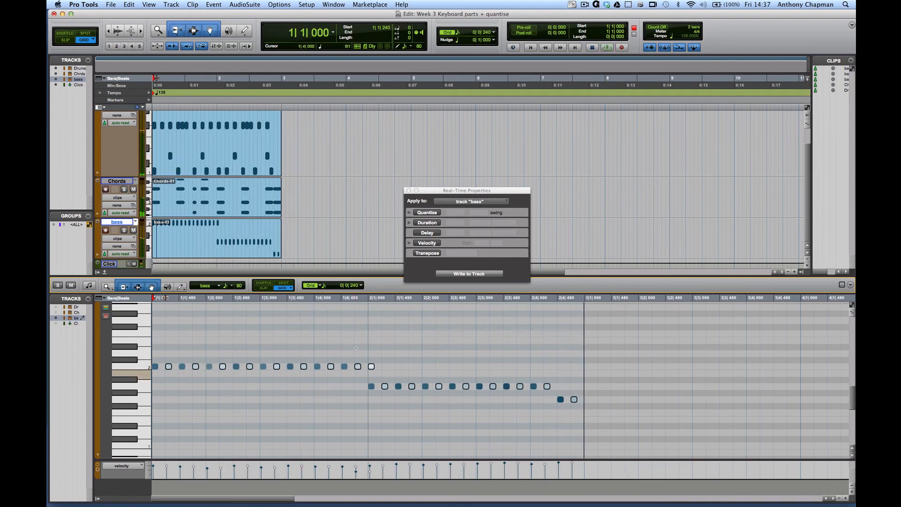
# Delete the duplicated C2 note at 2|1|000 that overlaps the A1 note, and play the session from bar 1
pyautogui.keyDown('alt'); pyautogui.click(371, 366); pyautogui.keyUp('alt')
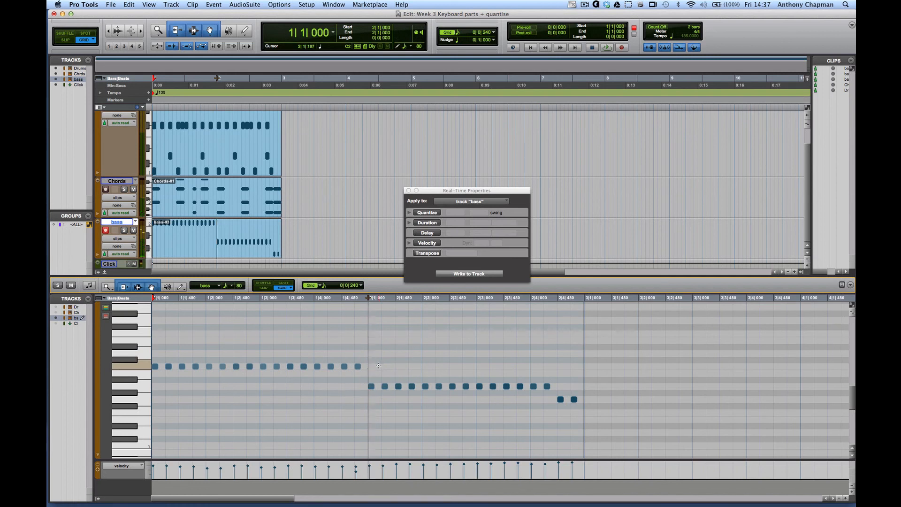
pyautogui.press('space')
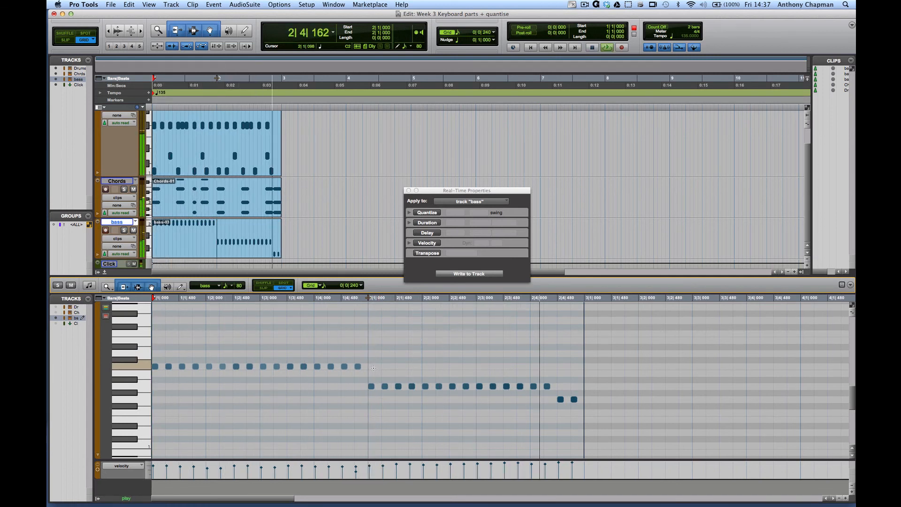
pyautogui.press('space')
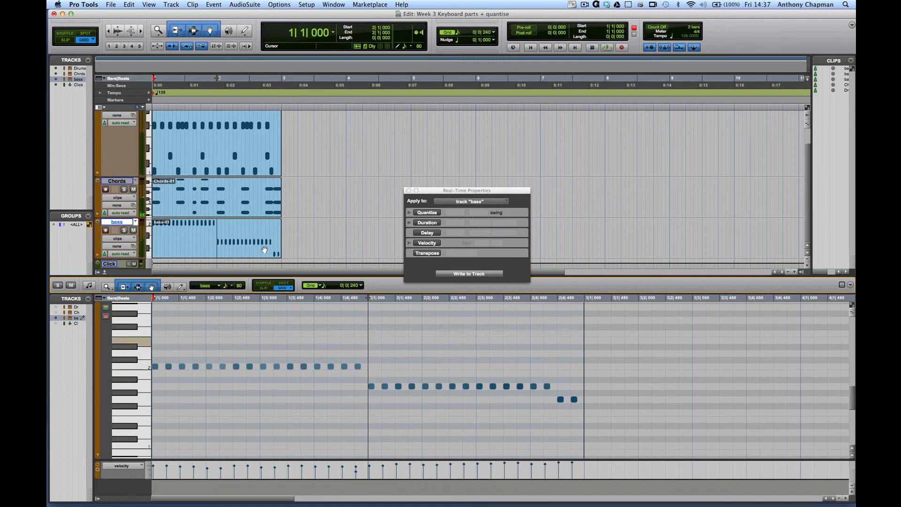